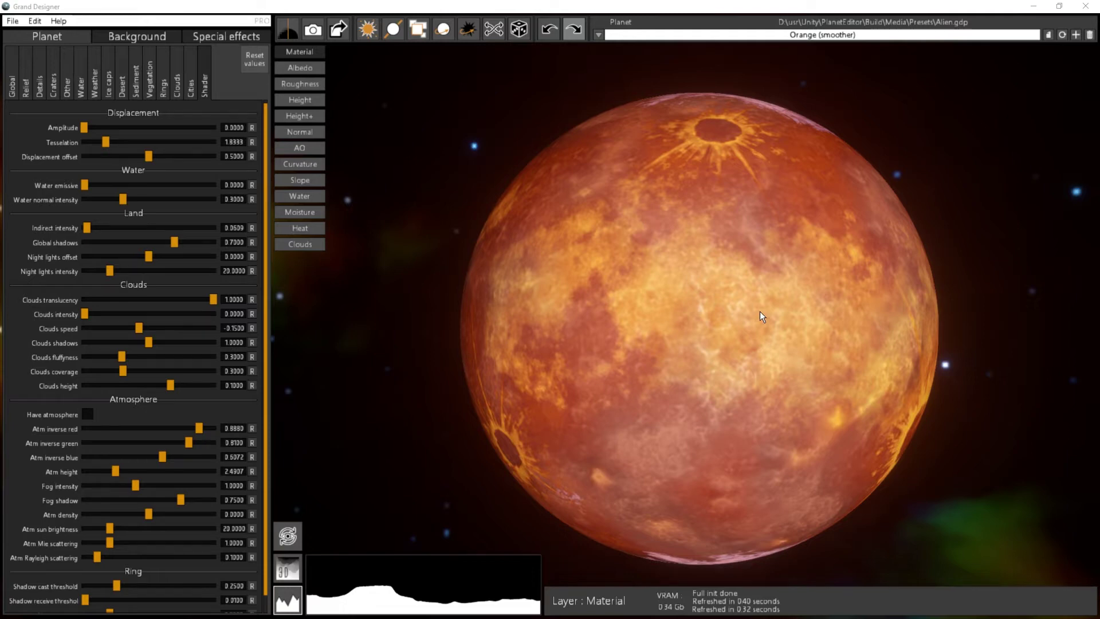
Rotate the orange cratered planet to view its surface from another side.
drag(759, 311, 774, 276)
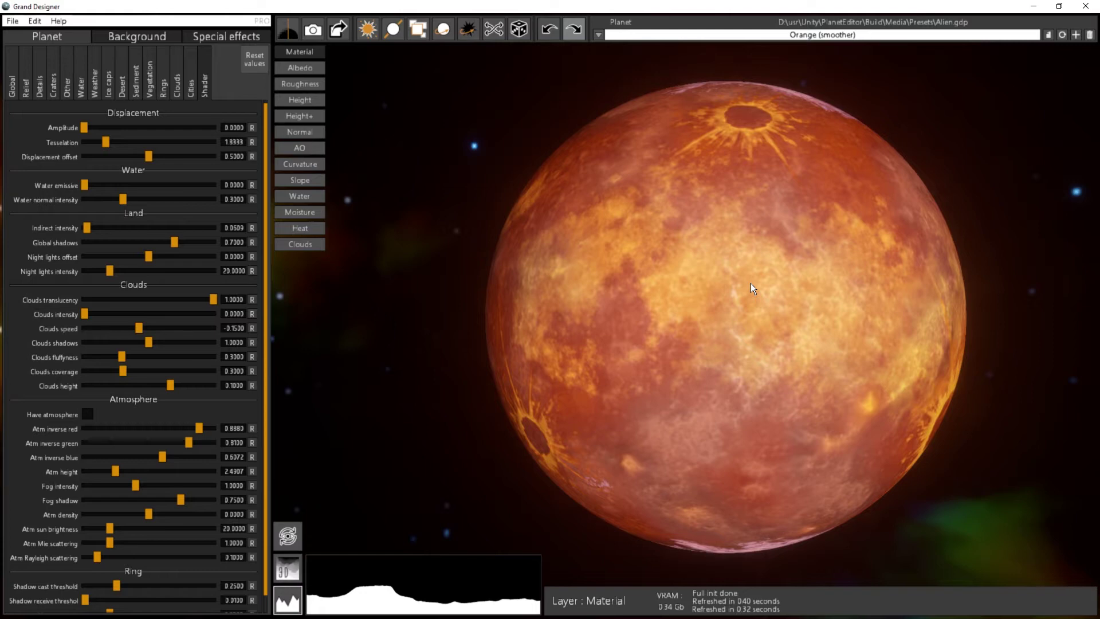
In Options, check the Output render size and leave it at 4096 x 2048.
click(34, 22)
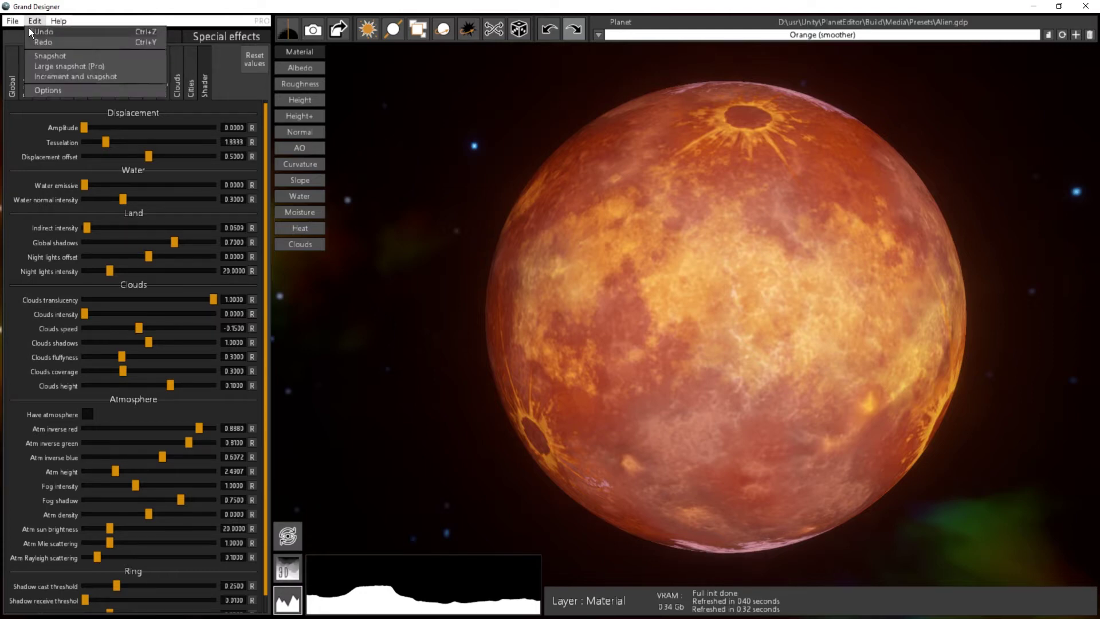
click(48, 90)
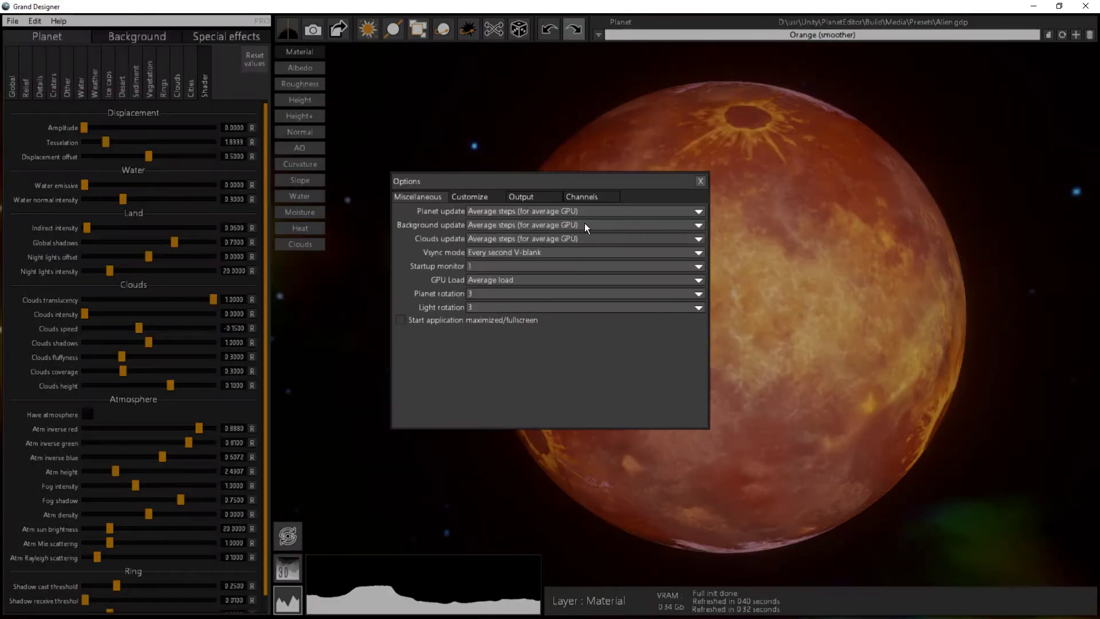
click(514, 195)
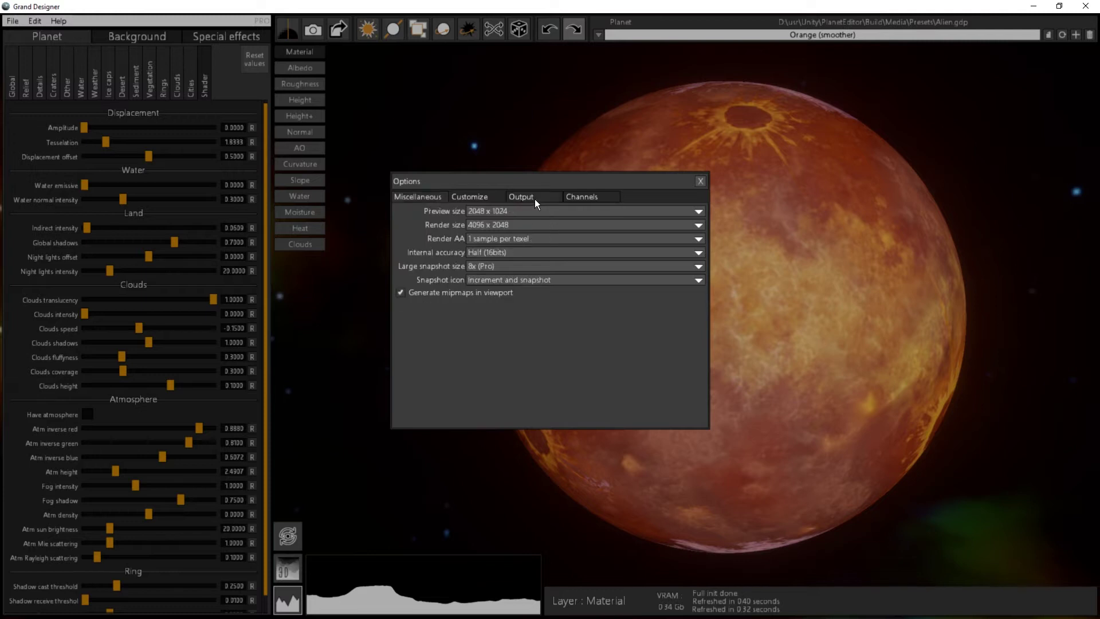
click(478, 224)
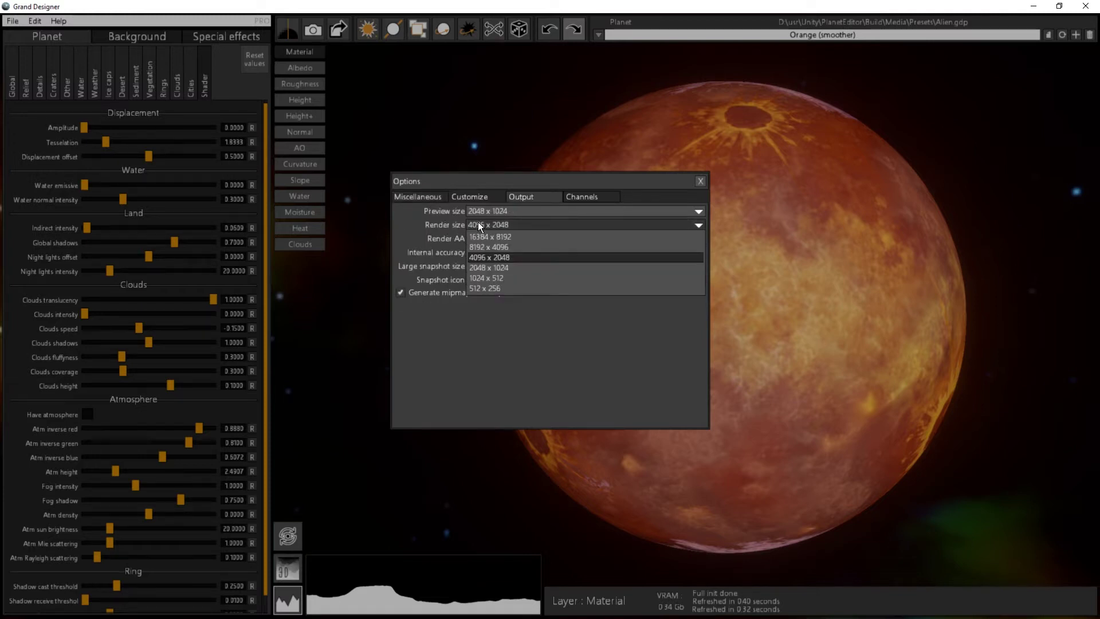
click(498, 257)
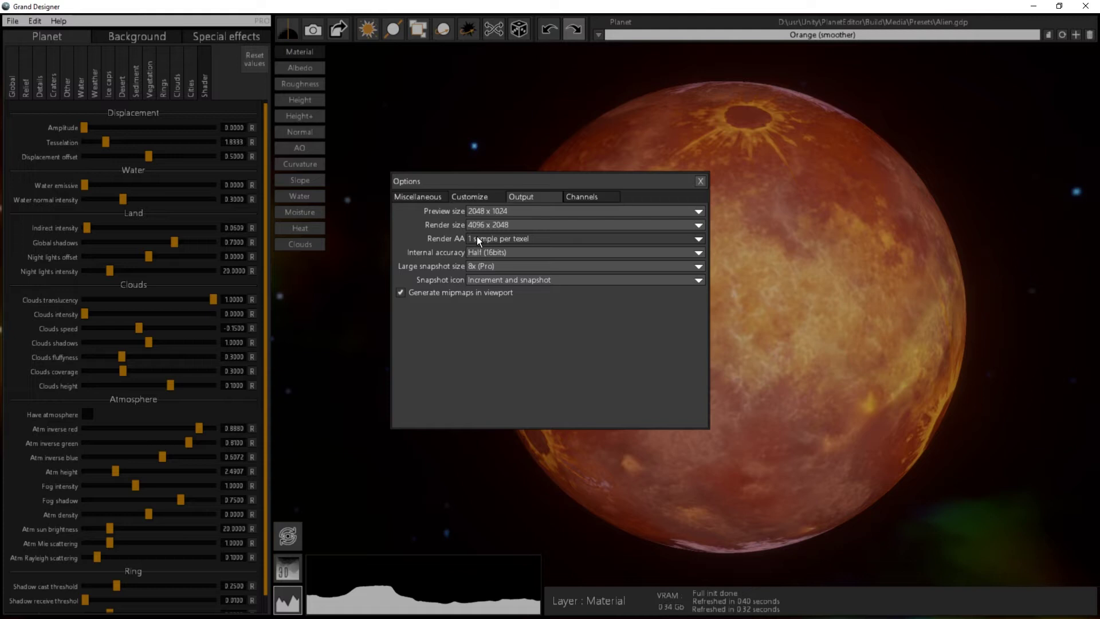
Set the Channels output preset to Unreal 4.
click(602, 196)
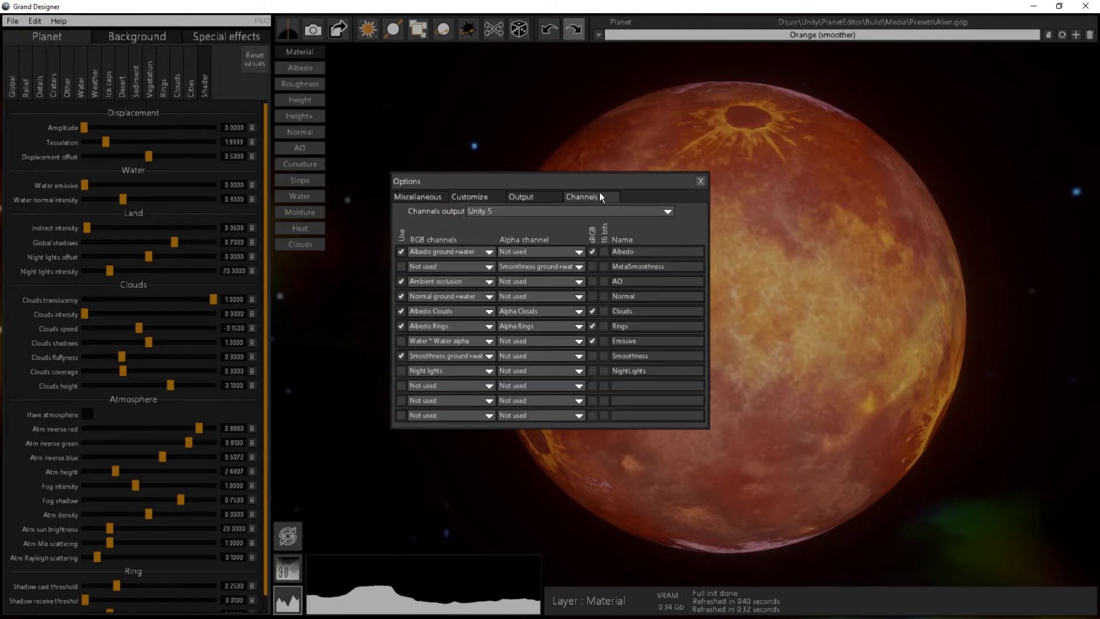
click(497, 211)
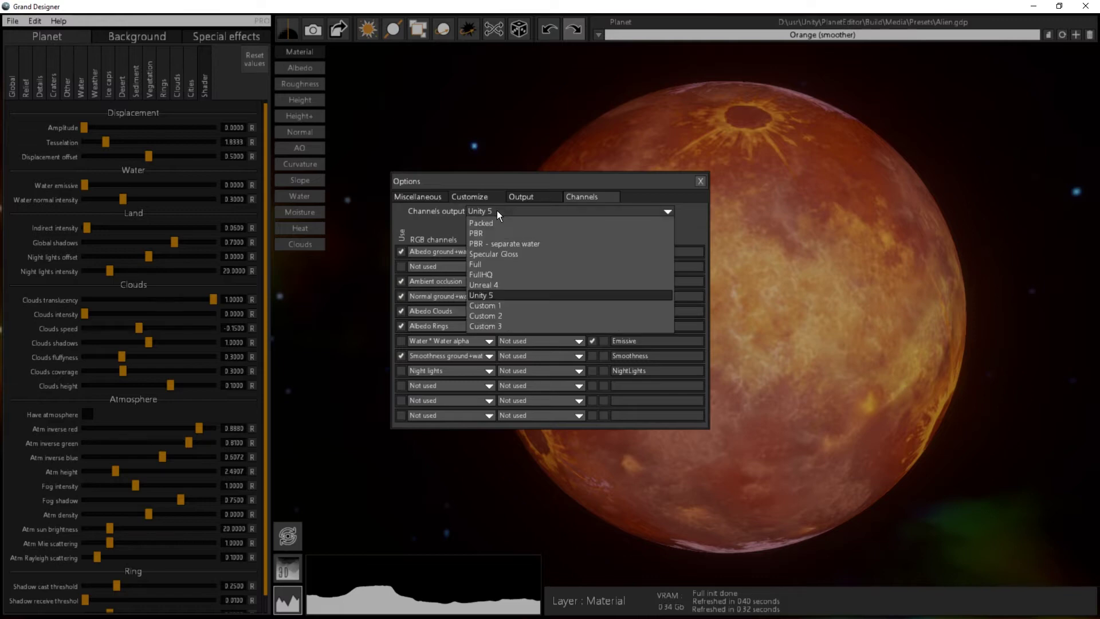
click(500, 285)
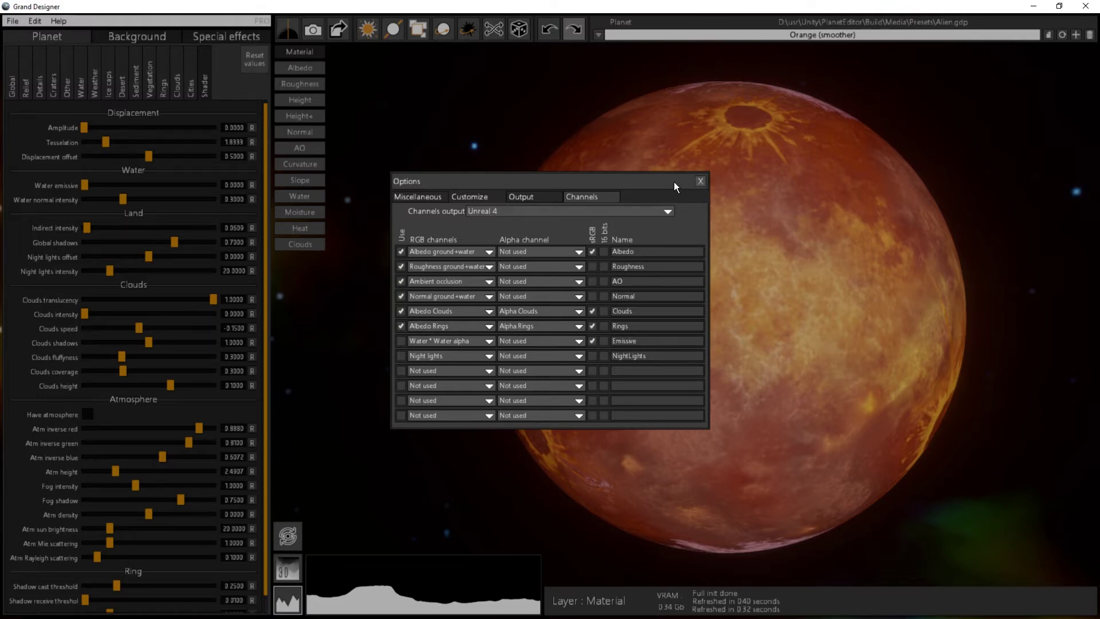
Close the Options dialog and compute the planet textures in HD.
click(533, 196)
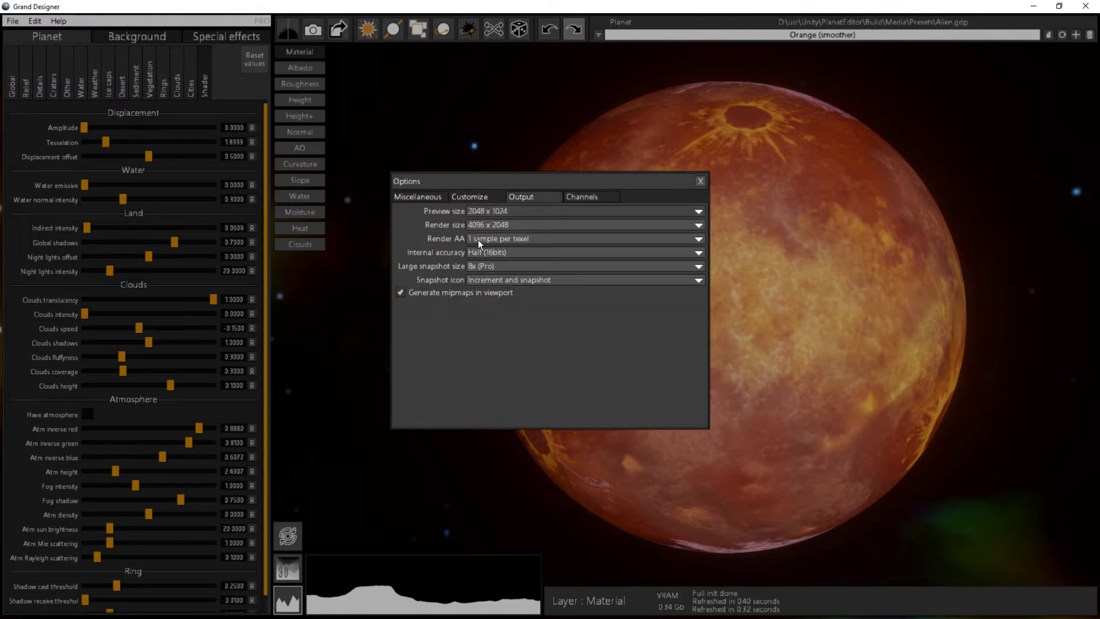
click(700, 181)
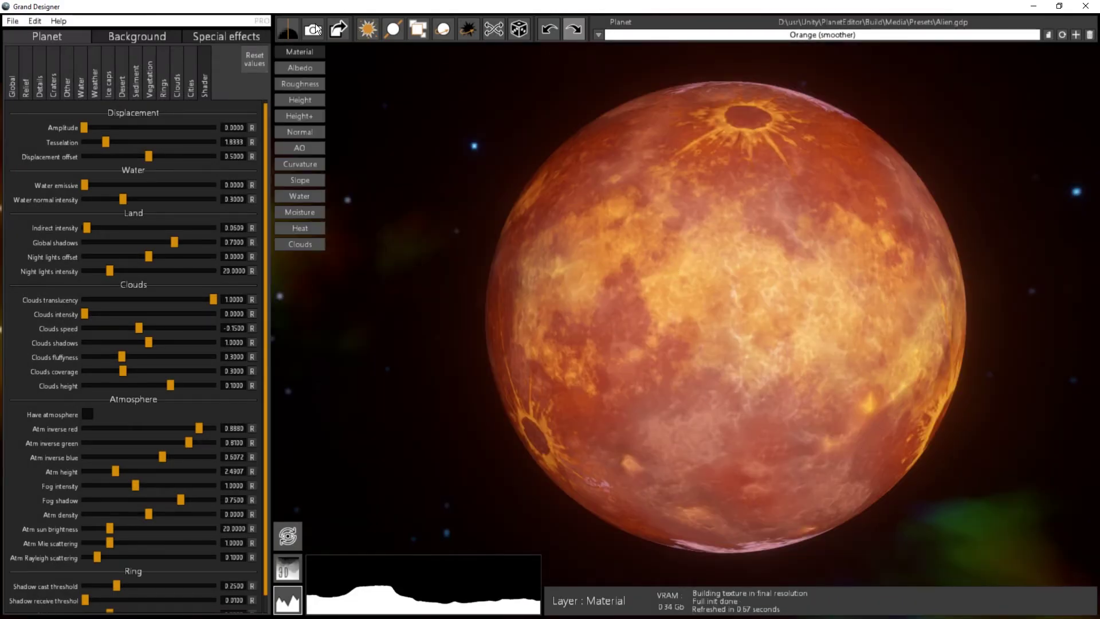
click(287, 30)
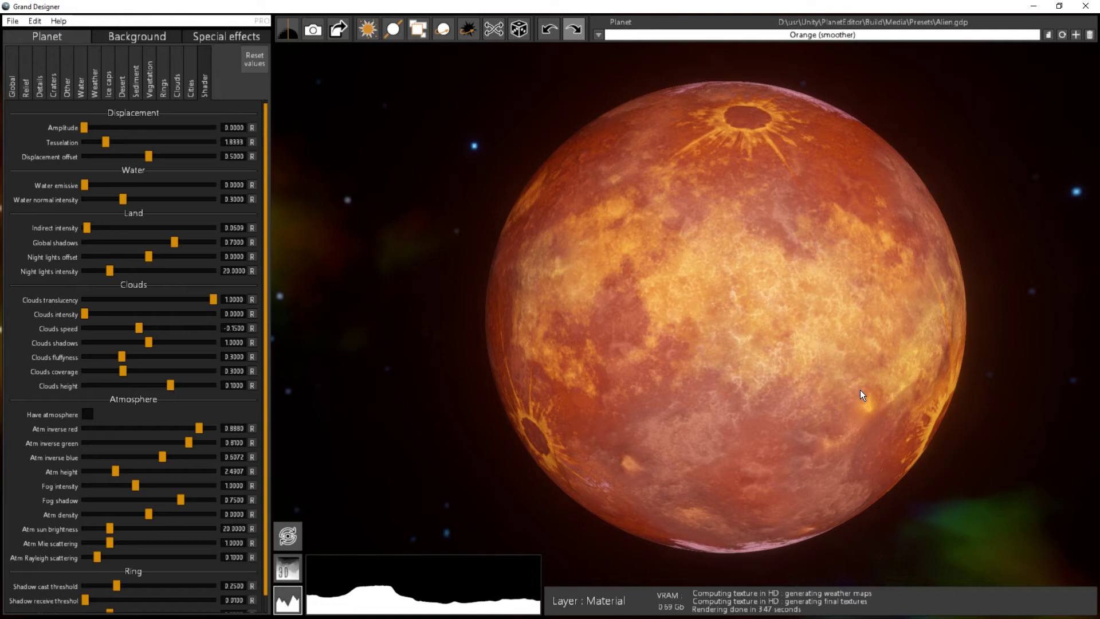
Inspect the HD planet from another angle, then bring up the Export planet options.
drag(860, 390, 674, 327)
scroll(674, 335, up, 5)
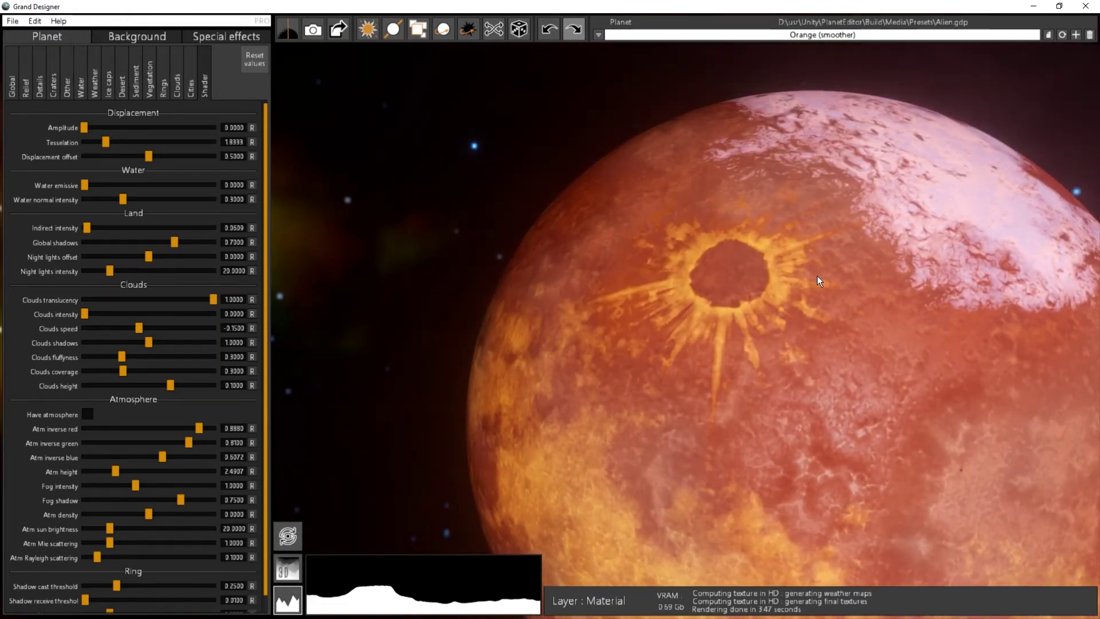
scroll(816, 276, down, 5)
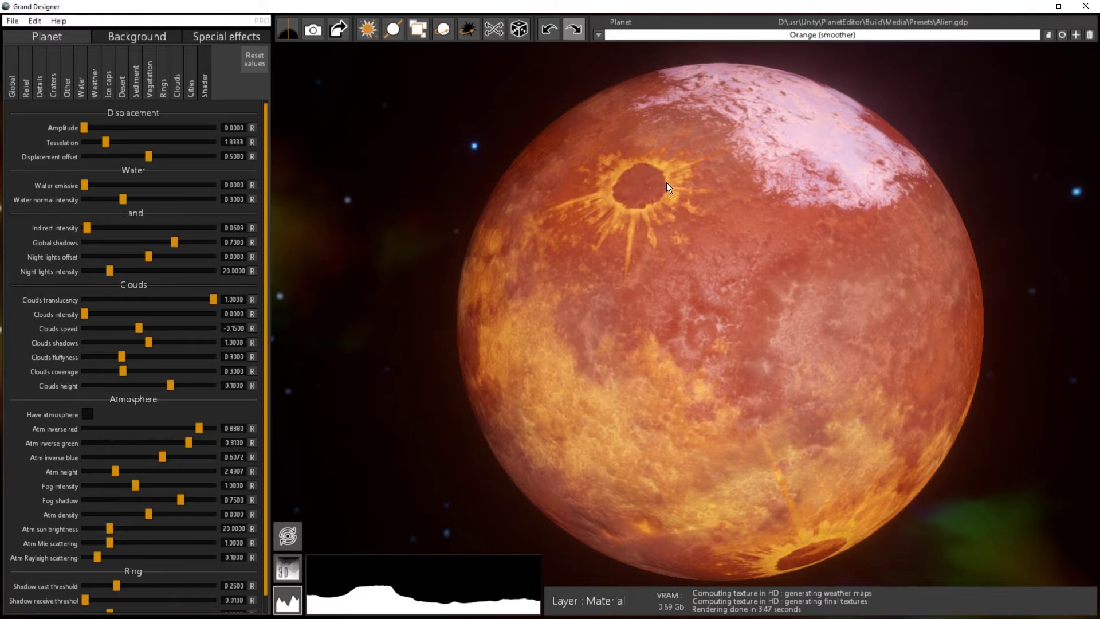
click(339, 29)
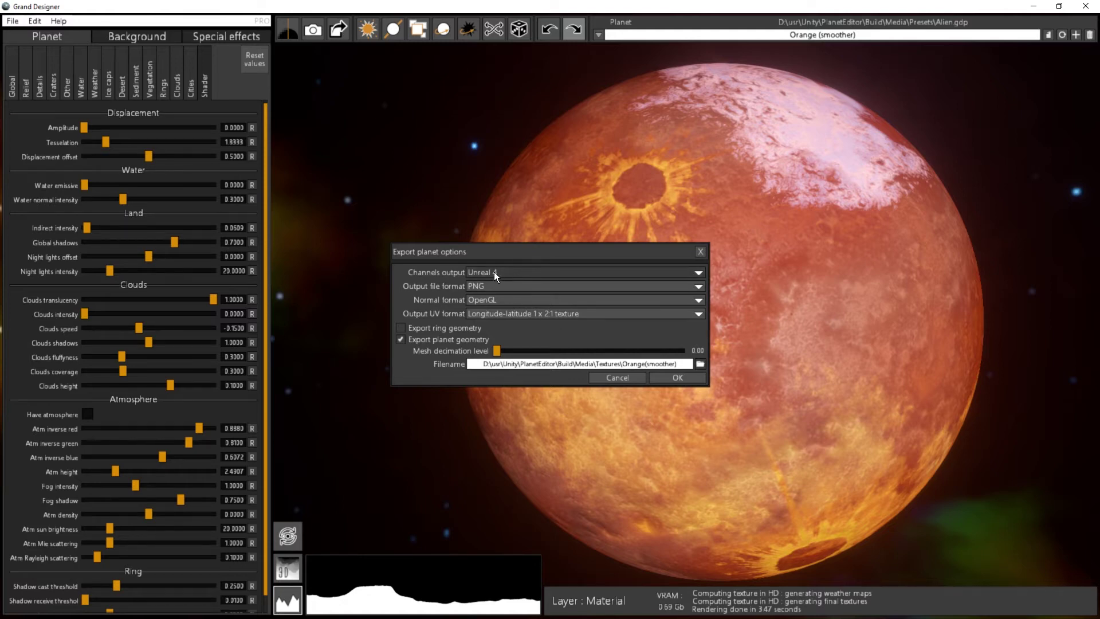
Keep Unreal 4 channels and PNG files, and change the normal format from OpenGL to DirectX.
click(533, 273)
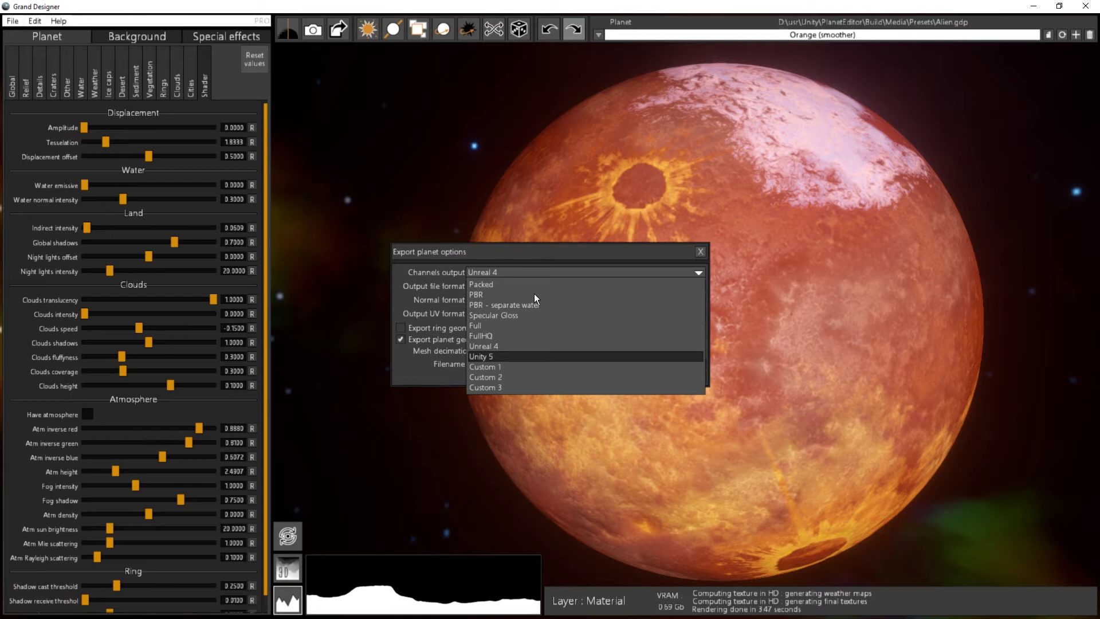
click(469, 265)
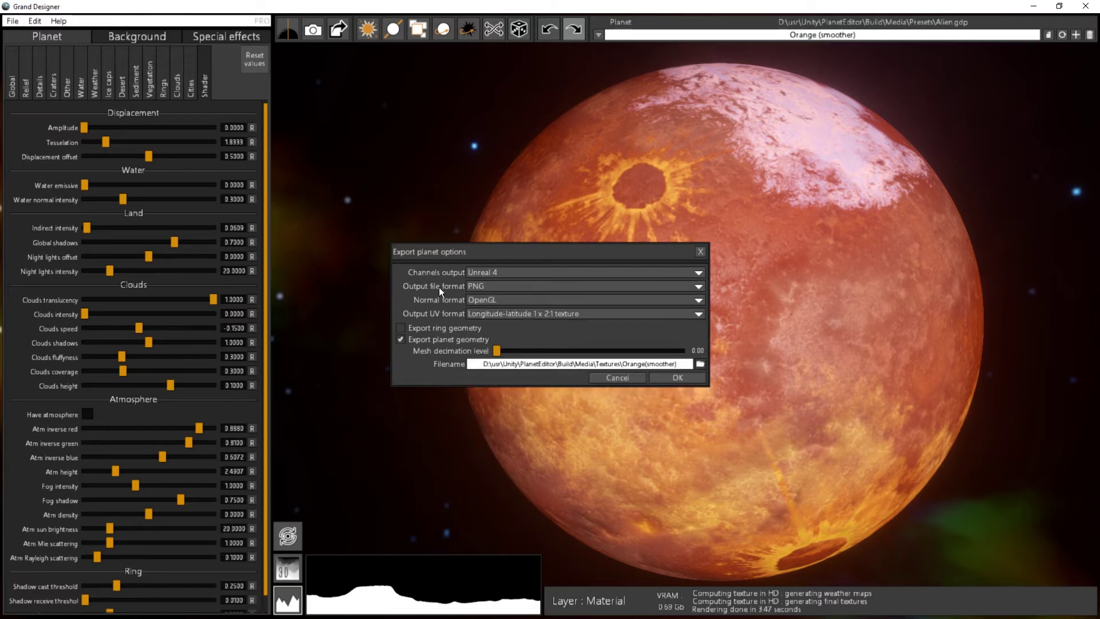
click(508, 286)
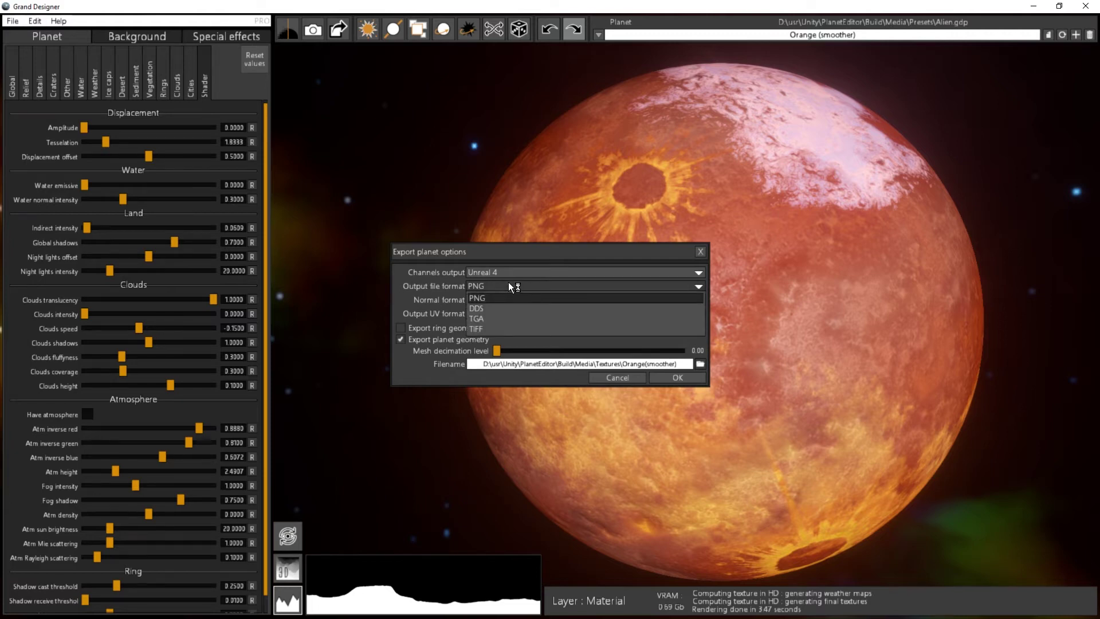
click(508, 283)
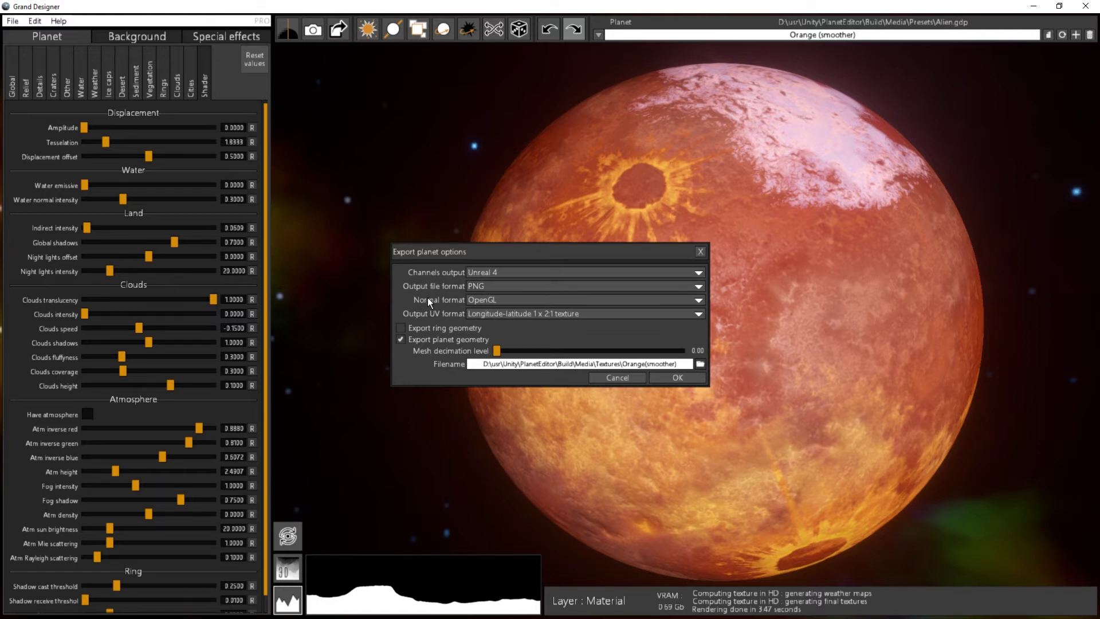
click(492, 300)
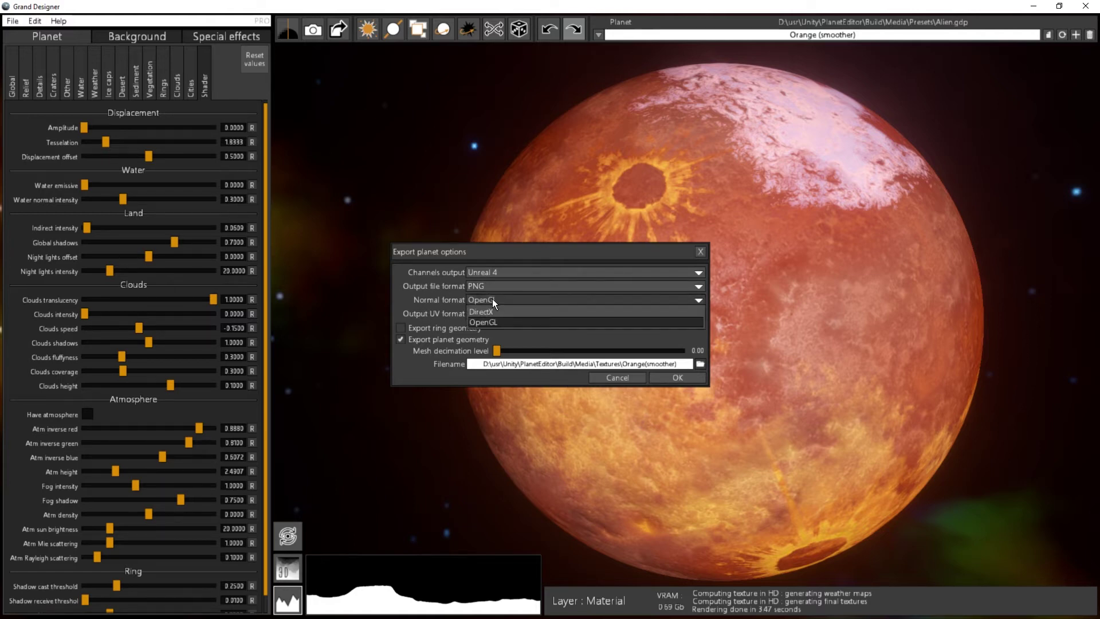
click(492, 299)
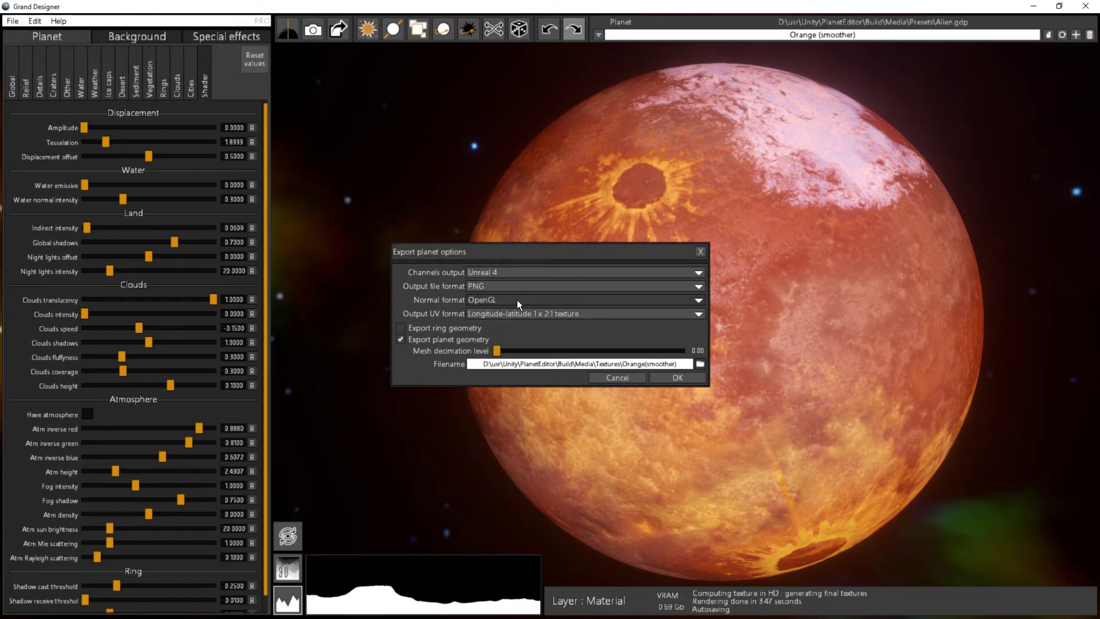
click(516, 300)
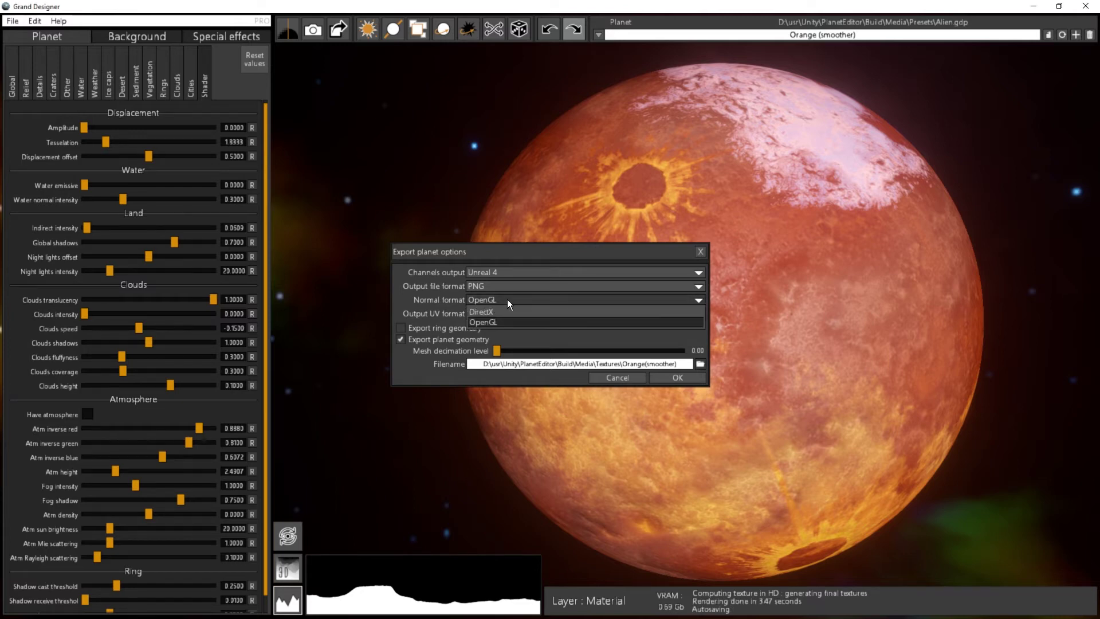
click(495, 314)
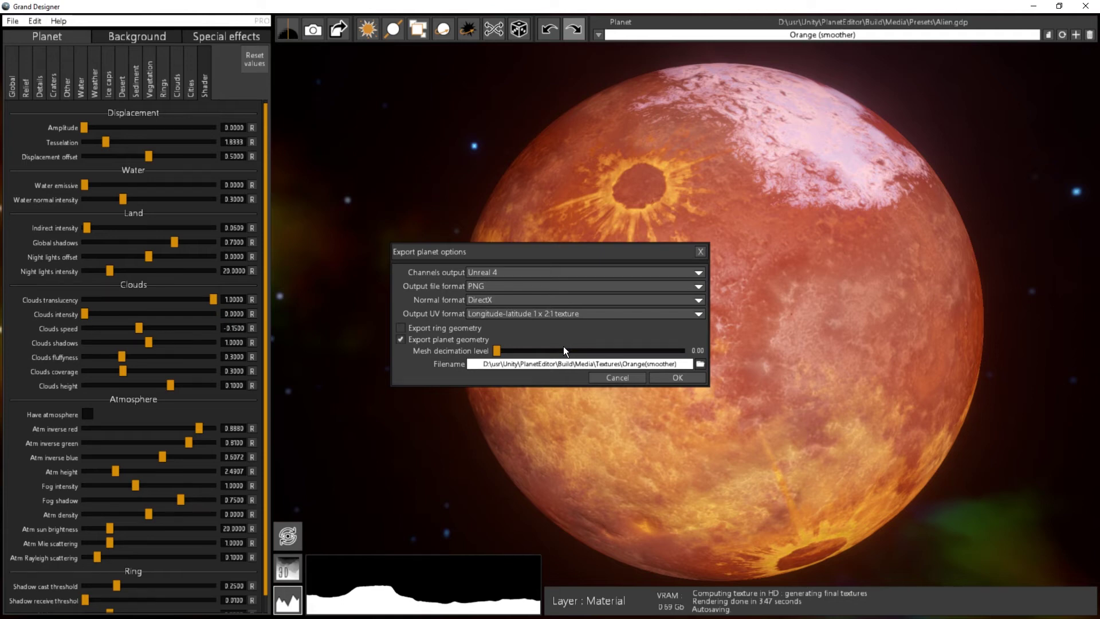
Change the export file name from 'Orange (smoother)' to 'OrangeUE' and start the export.
click(644, 363)
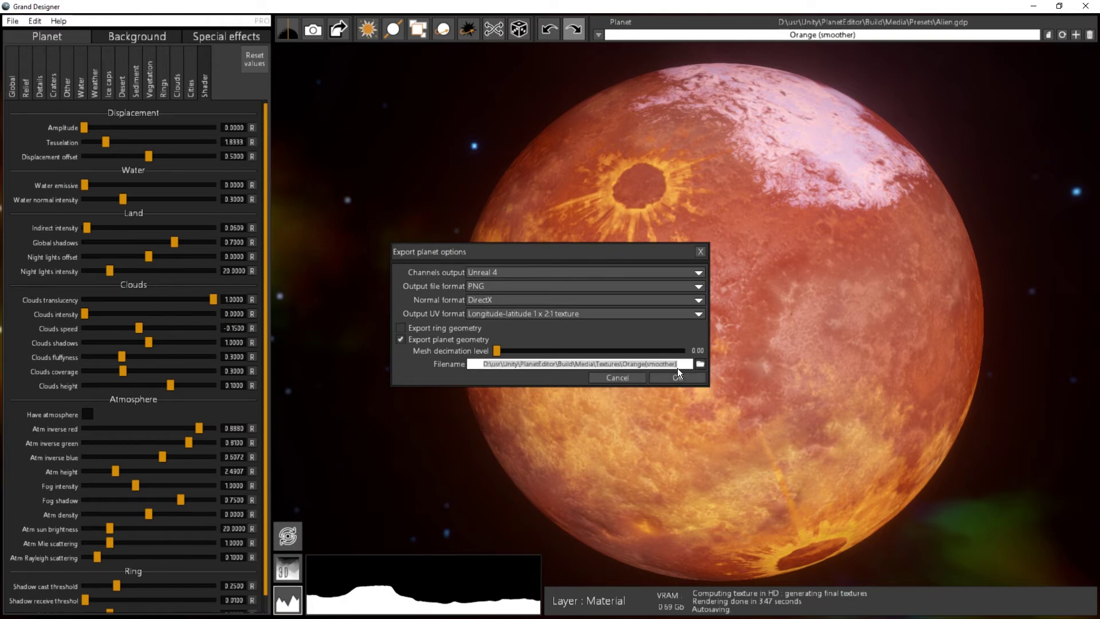
click(682, 363)
key(BackSpace)
key(BackSpace)
key(BackSpace)
key(BackSpace)
key(BackSpace)
key(BackSpace)
key(BackSpace)
key(BackSpace)
key(BackSpace)
key(BackSpace)
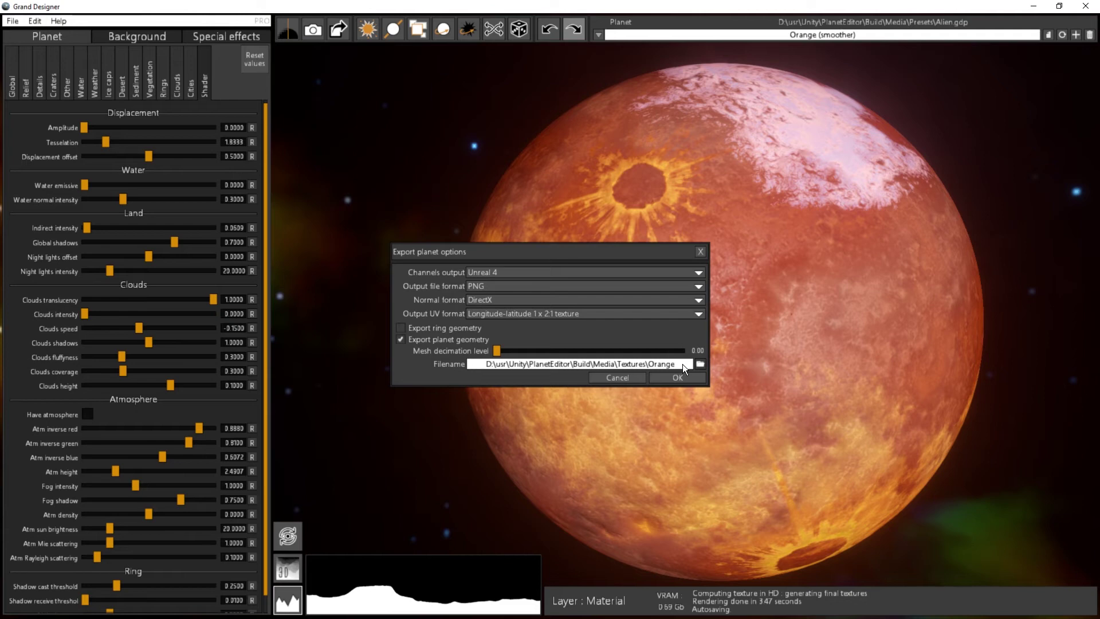
text(UE)
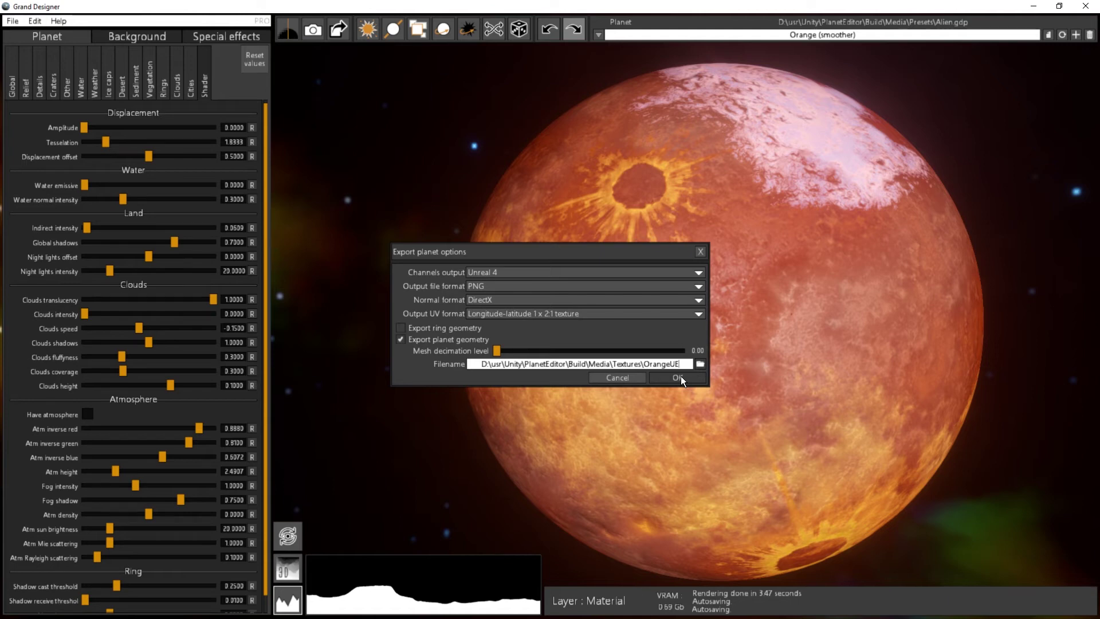
click(679, 378)
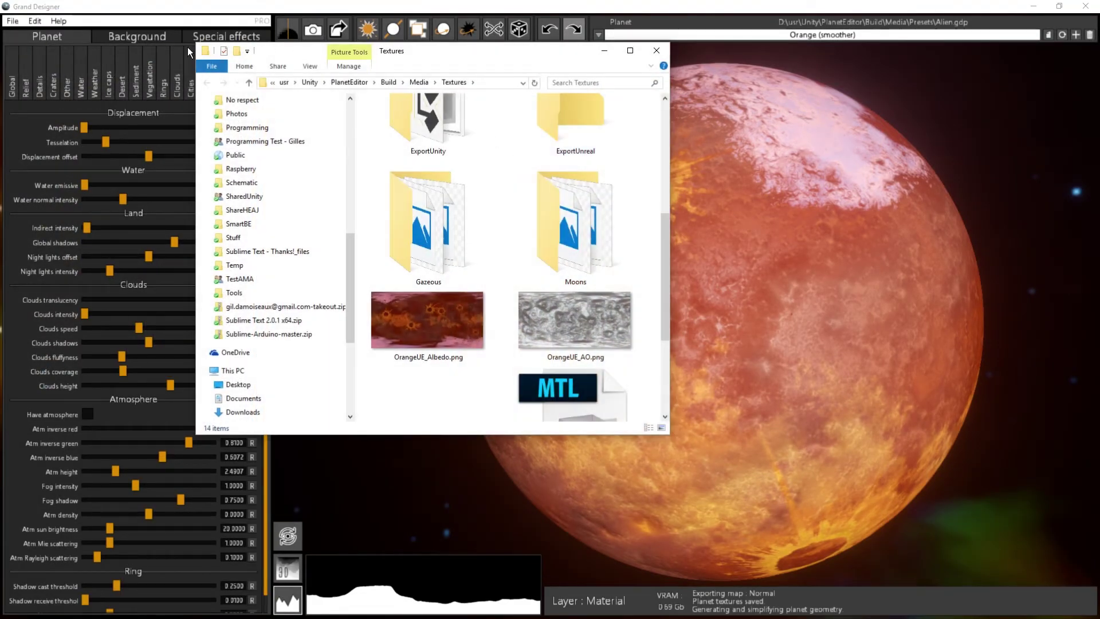
Enlarge the Textures folder and inspect the OrangeUE Albedo, AO, Normal, Roughness and planet.obj files.
drag(198, 43, 107, 1)
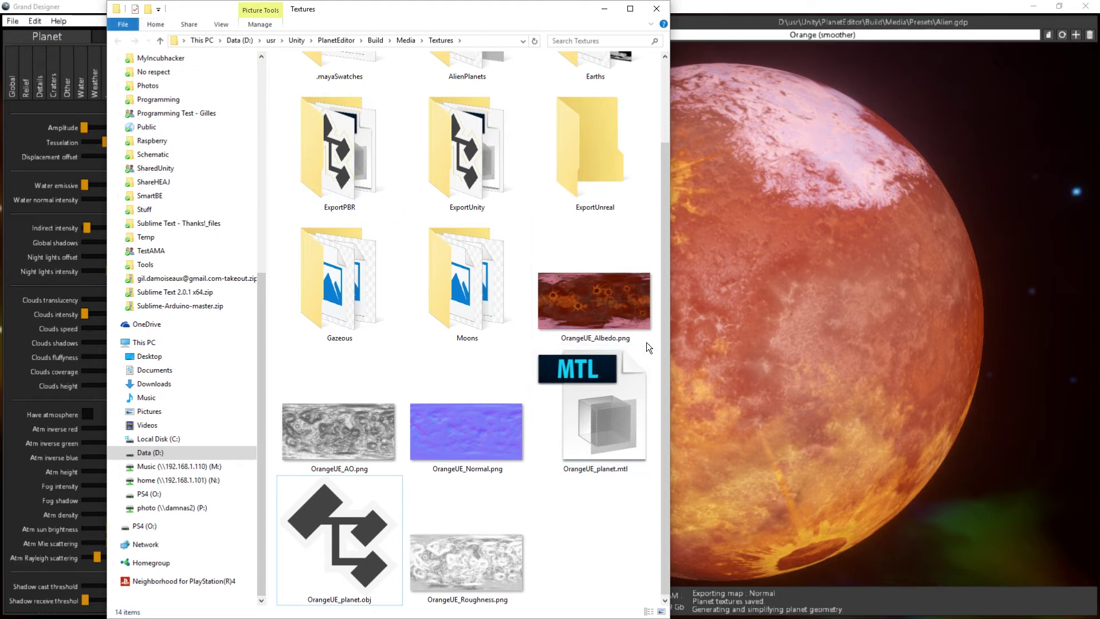
click(620, 321)
click(352, 433)
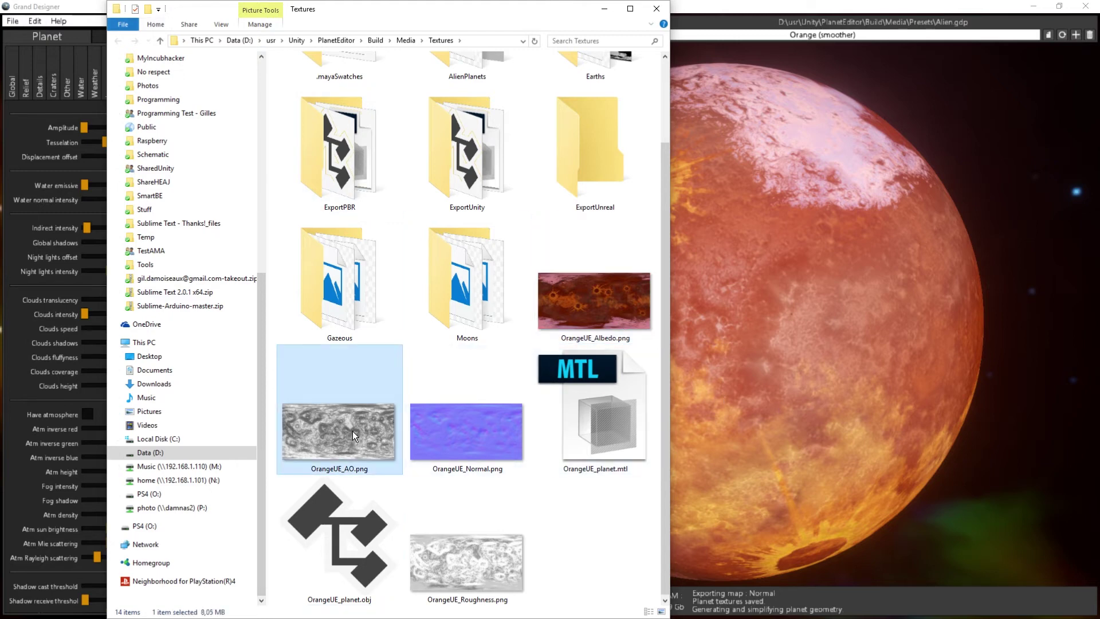
click(510, 445)
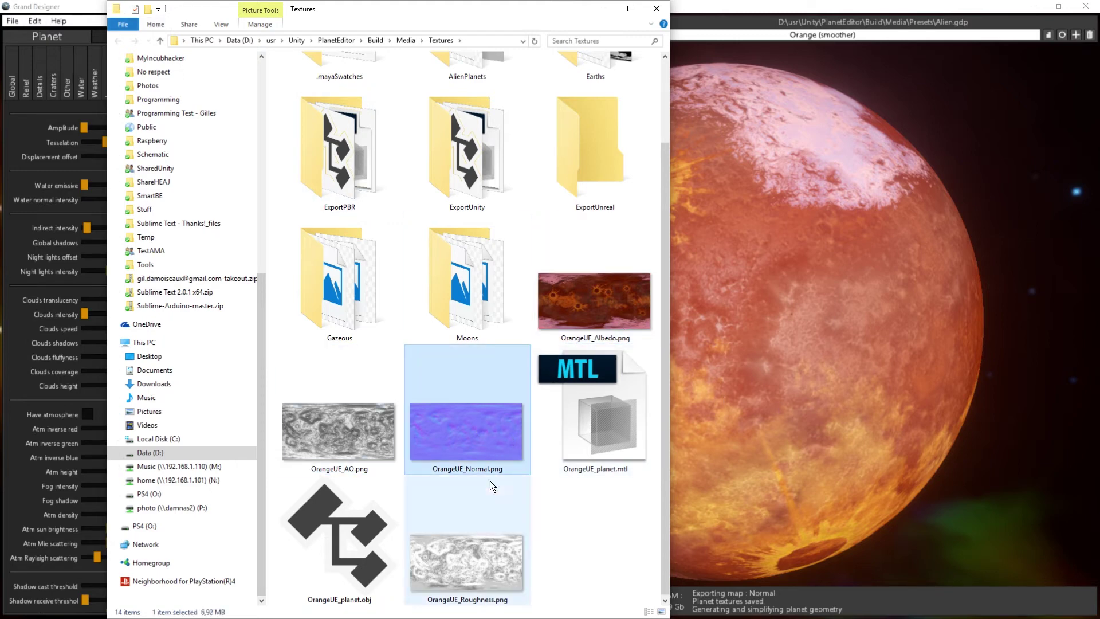
click(493, 567)
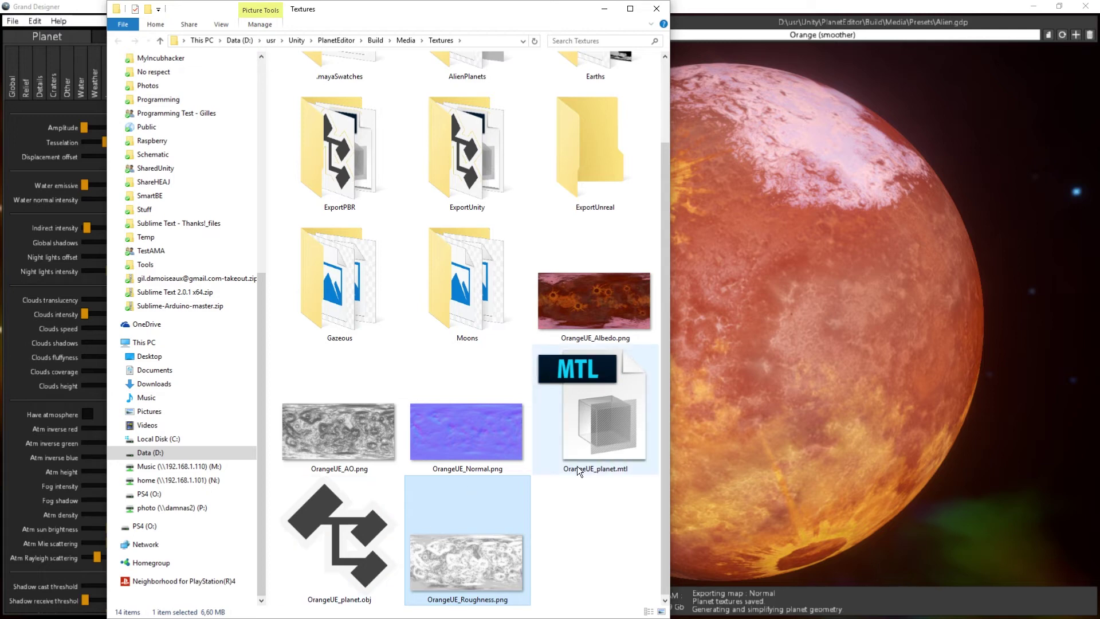
click(360, 547)
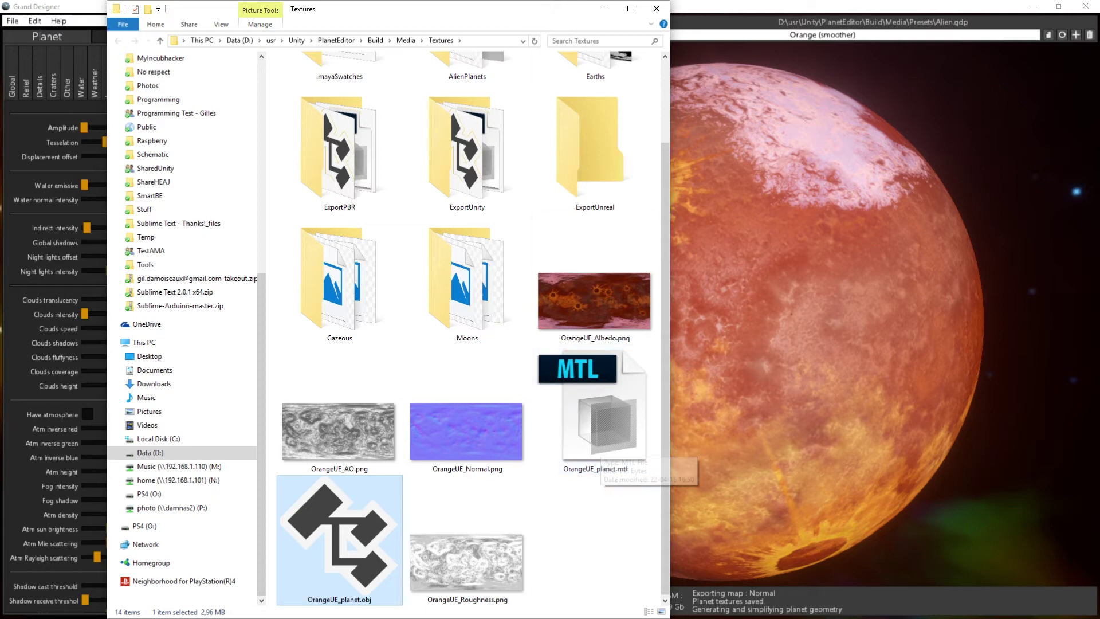
key(super+Down)
key(super+Down)
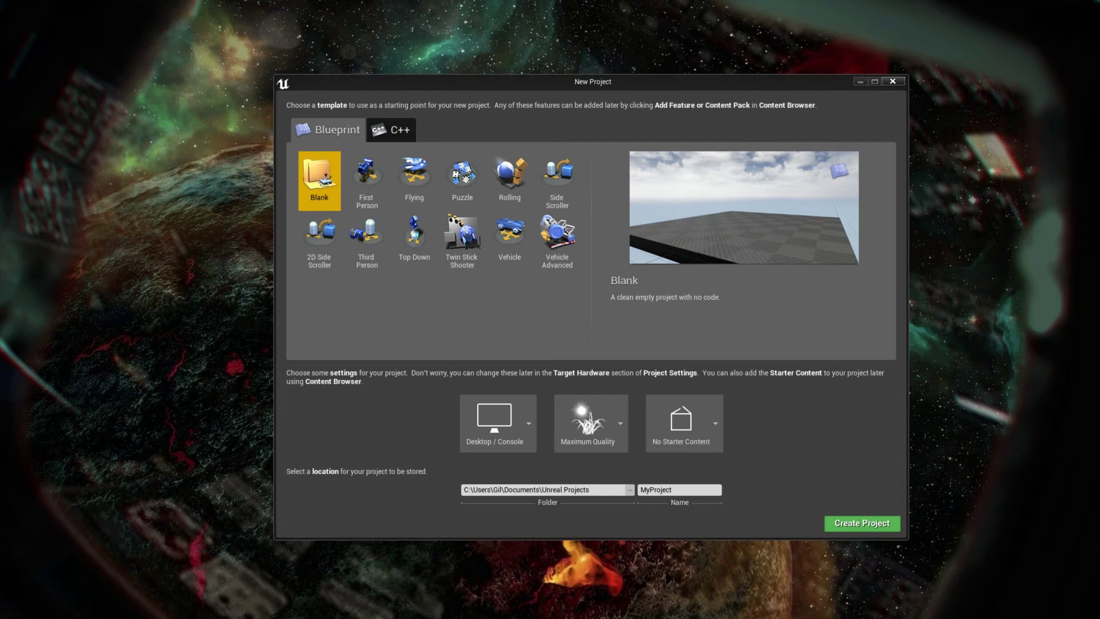
Replace the default project name MyProject with SimplePlanet.
click(697, 491)
double_click(697, 491)
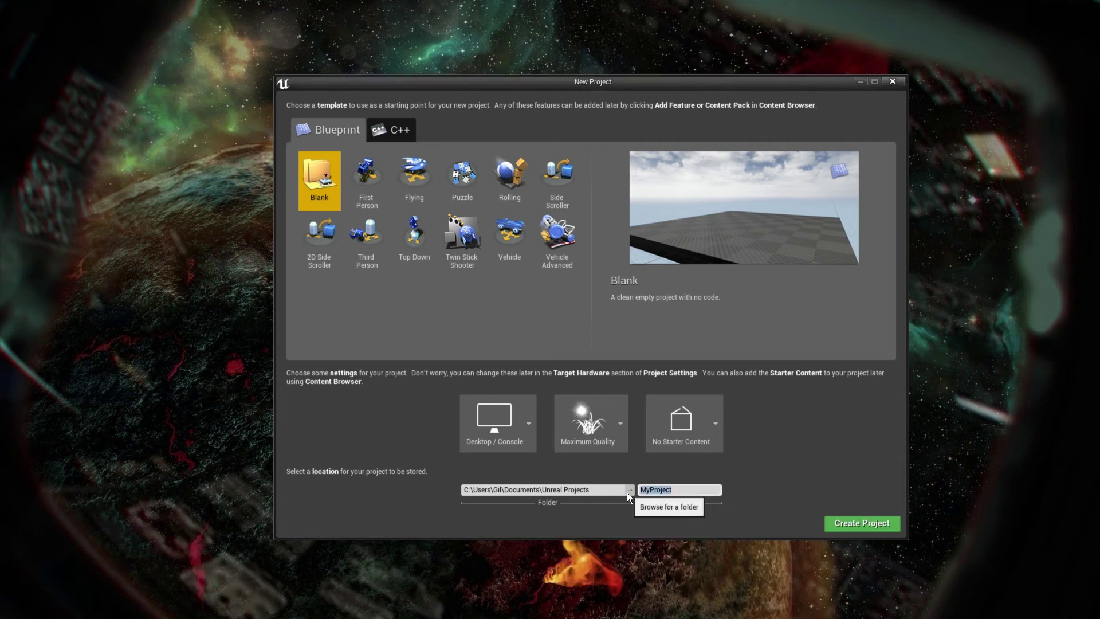
text(SimplePla)
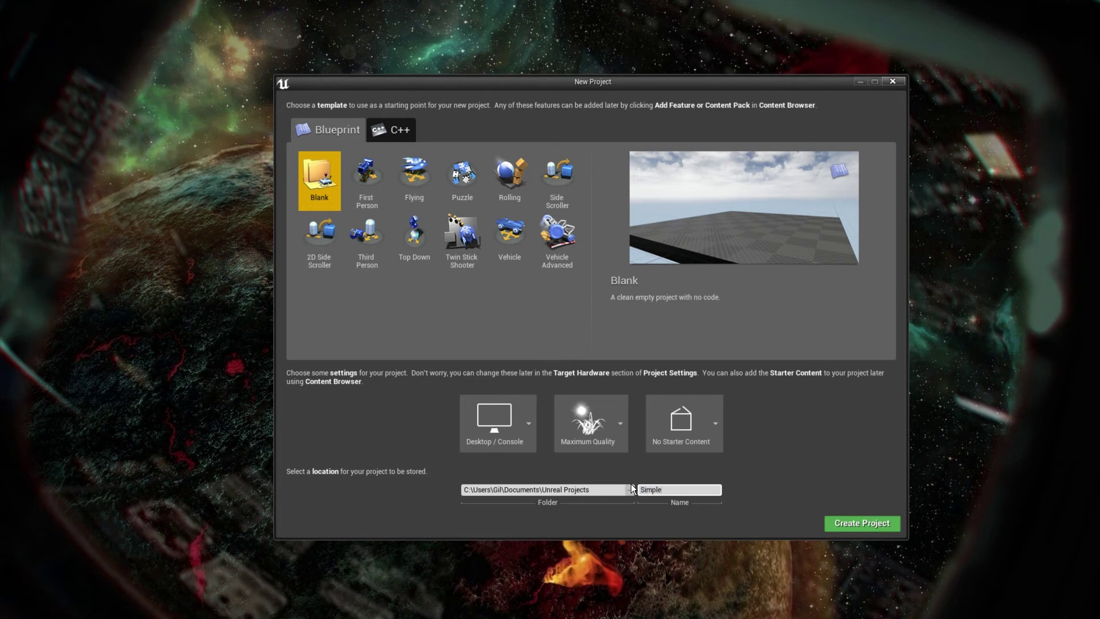
text(net)
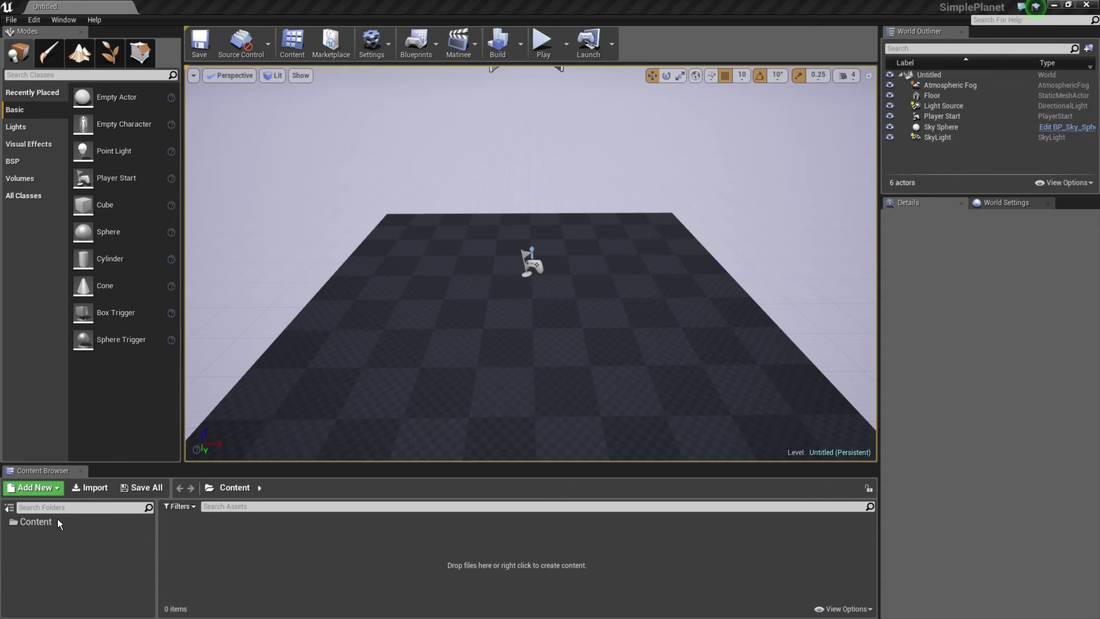
Drag the exported OrangeUE mesh and textures into the Content folder and confirm the FBX import.
click(37, 523)
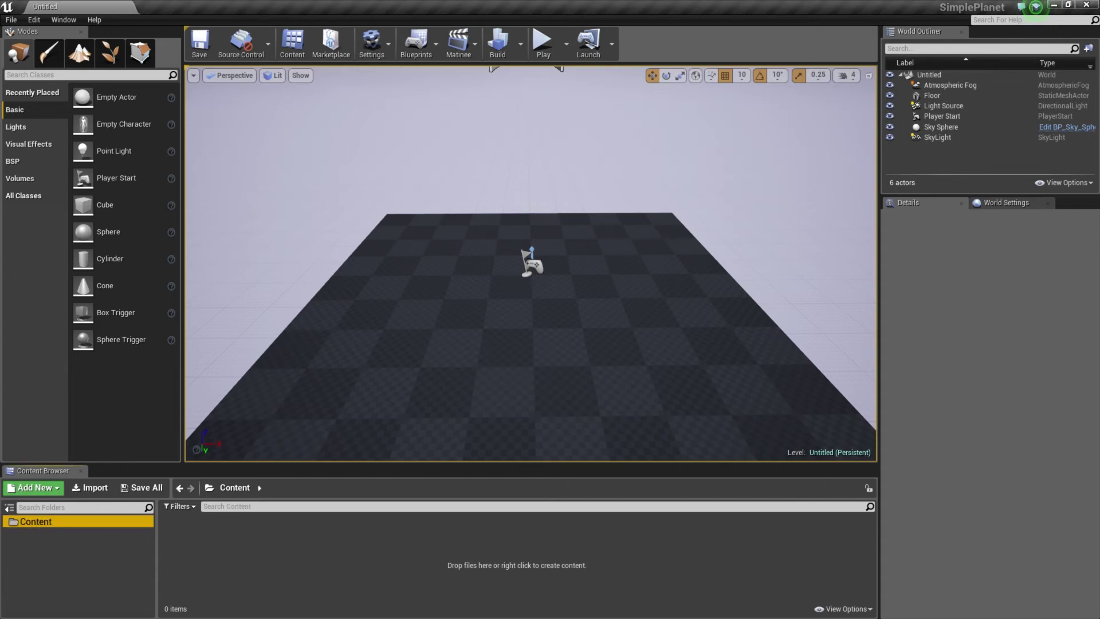
click(1035, 7)
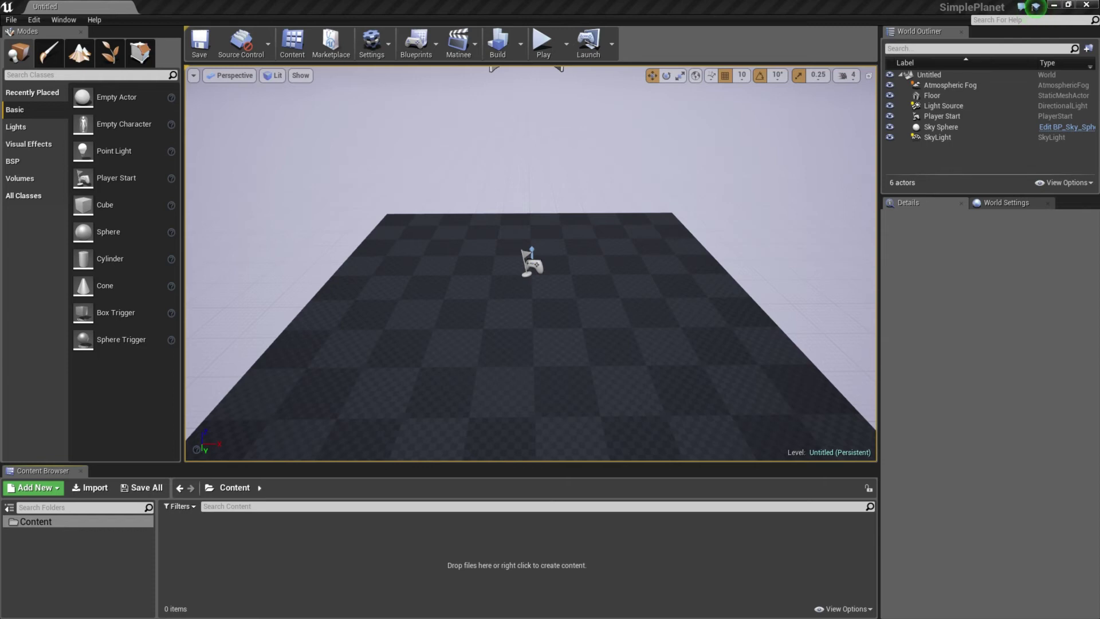
drag(210, 524, 235, 558)
click(601, 473)
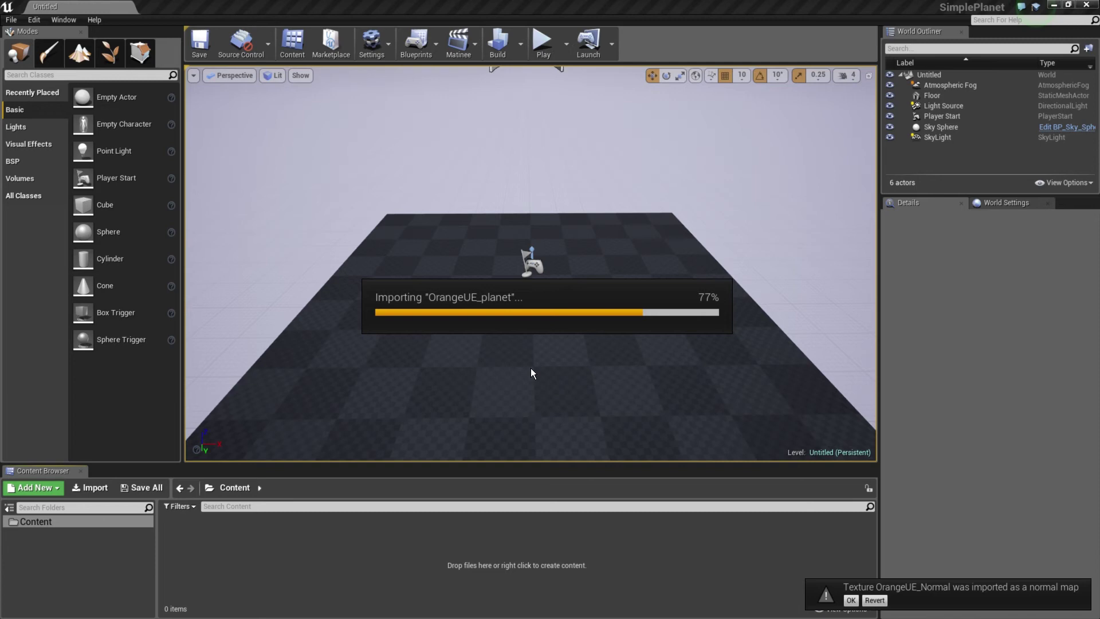
click(586, 565)
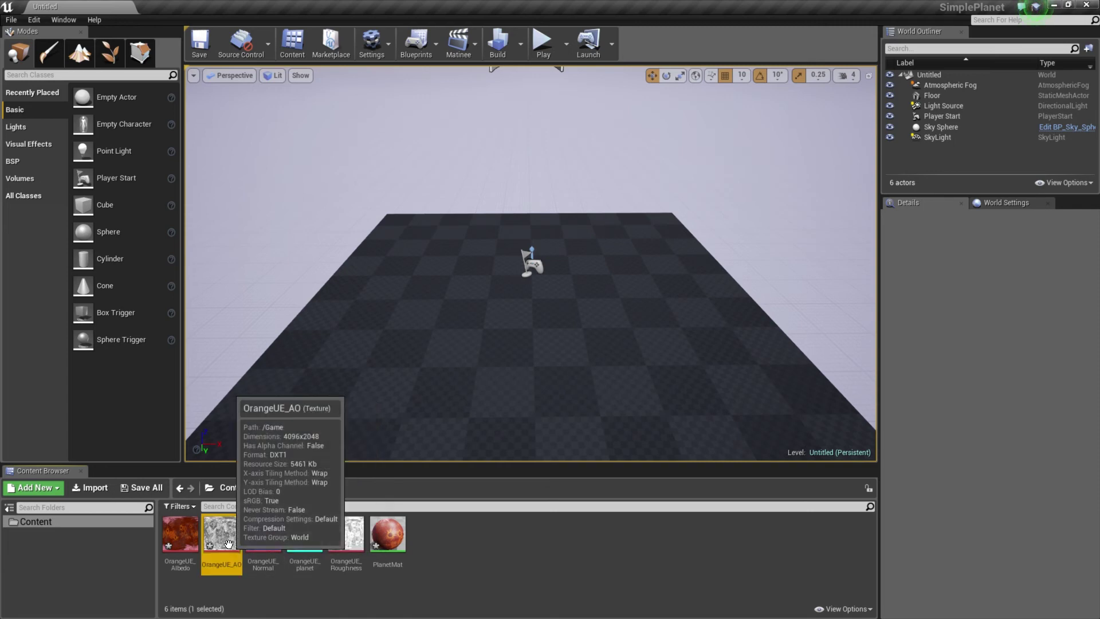
Turn off sRGB on the OrangeUE_AO texture and save it.
double_click(221, 533)
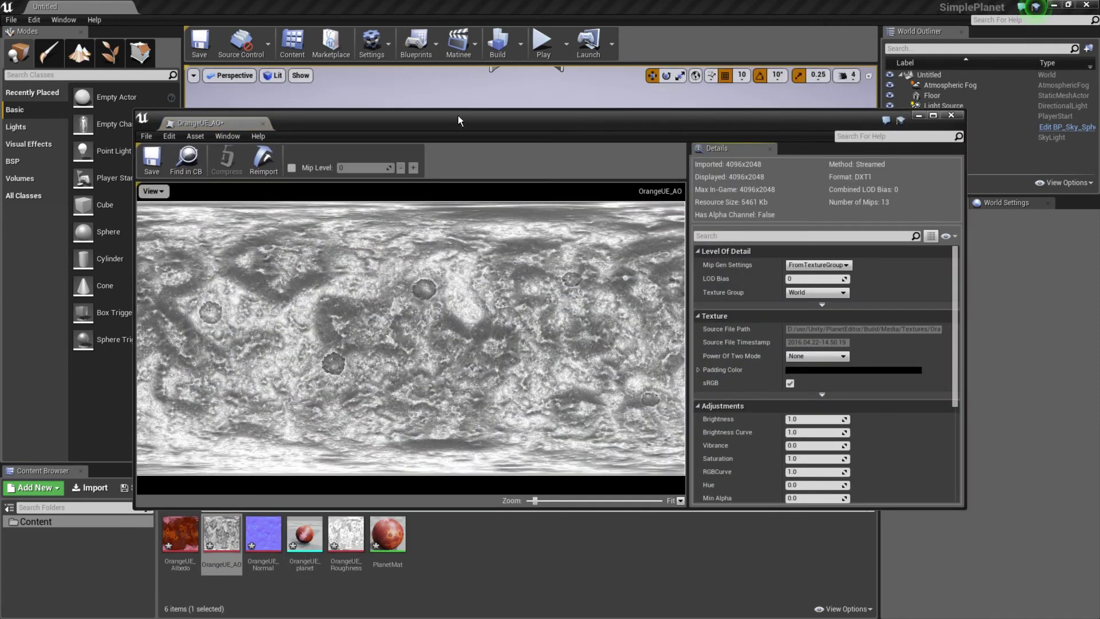
drag(458, 115, 437, 75)
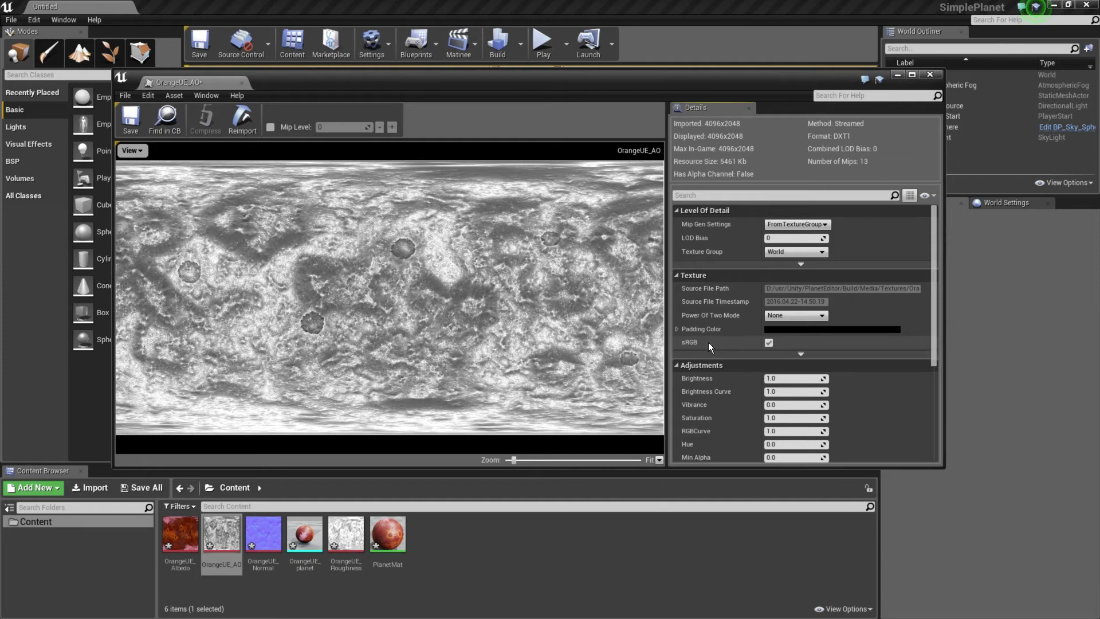
click(769, 342)
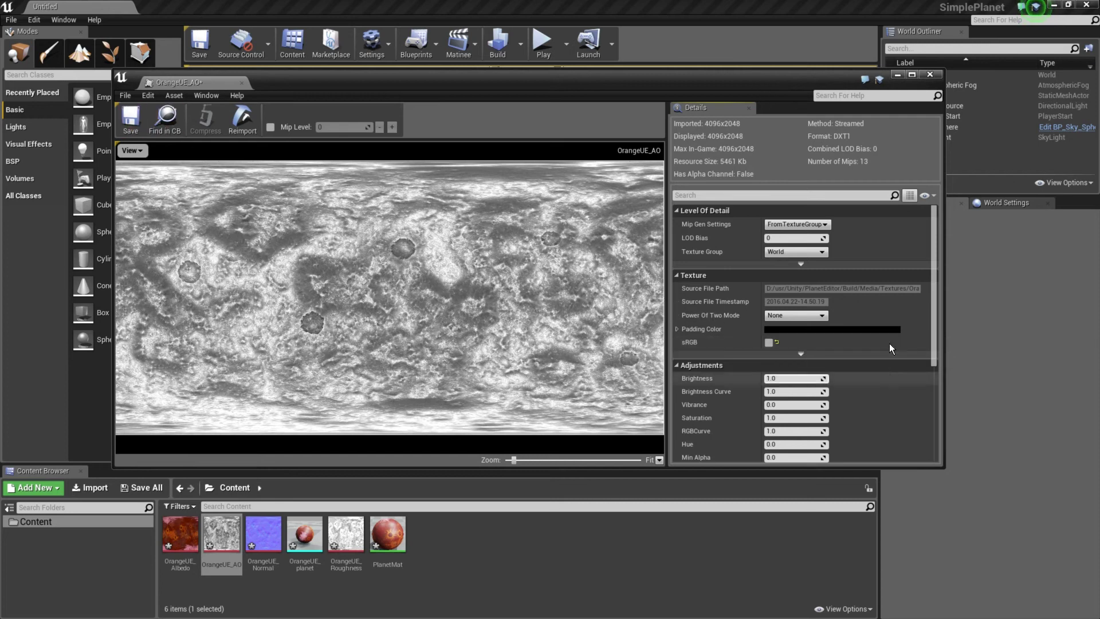
click(125, 118)
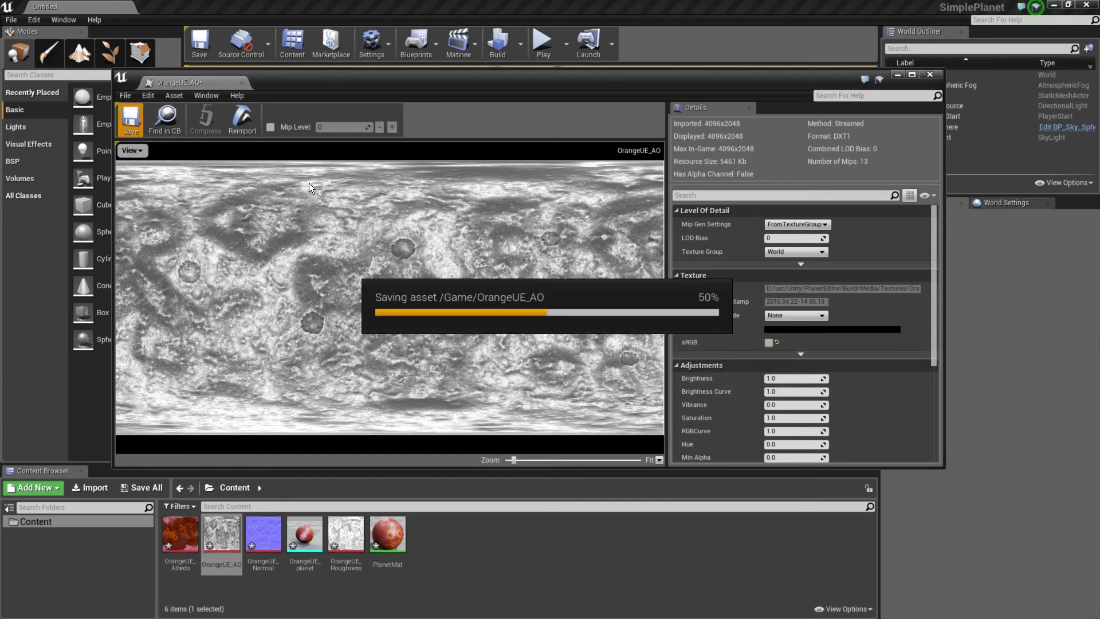
Turn off sRGB on the OrangeUE_Roughness texture and close the texture editor.
double_click(345, 547)
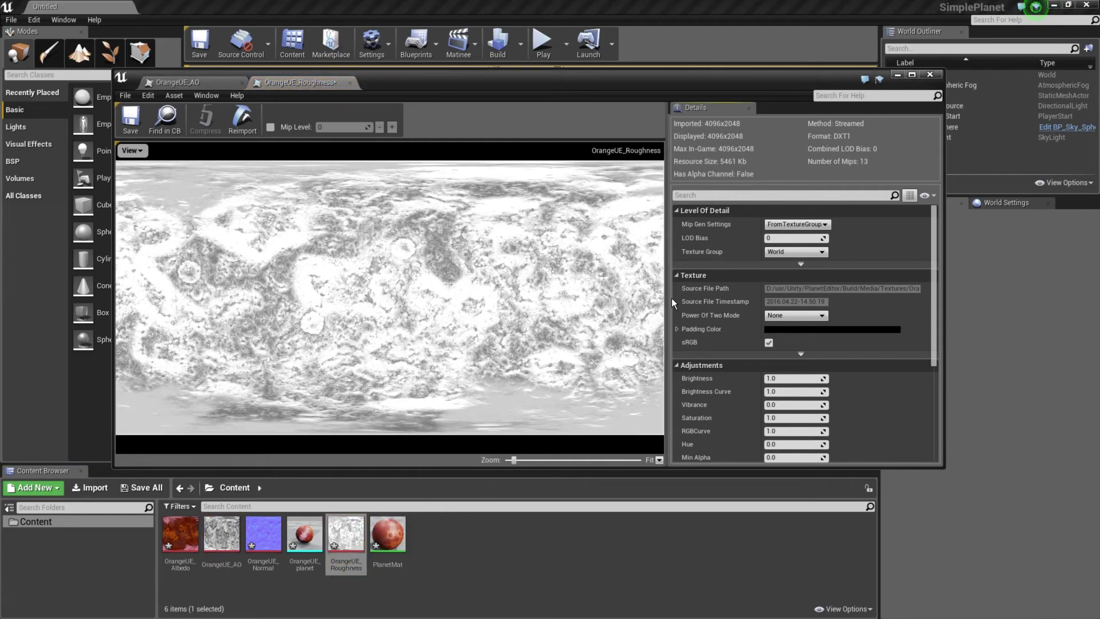
click(769, 342)
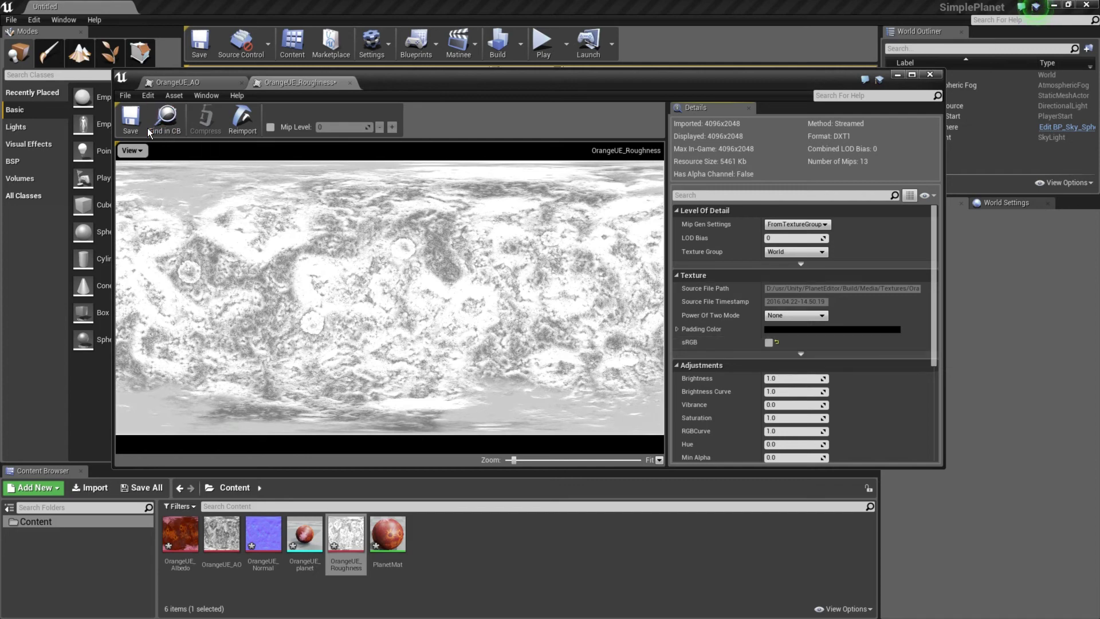
click(301, 535)
click(300, 535)
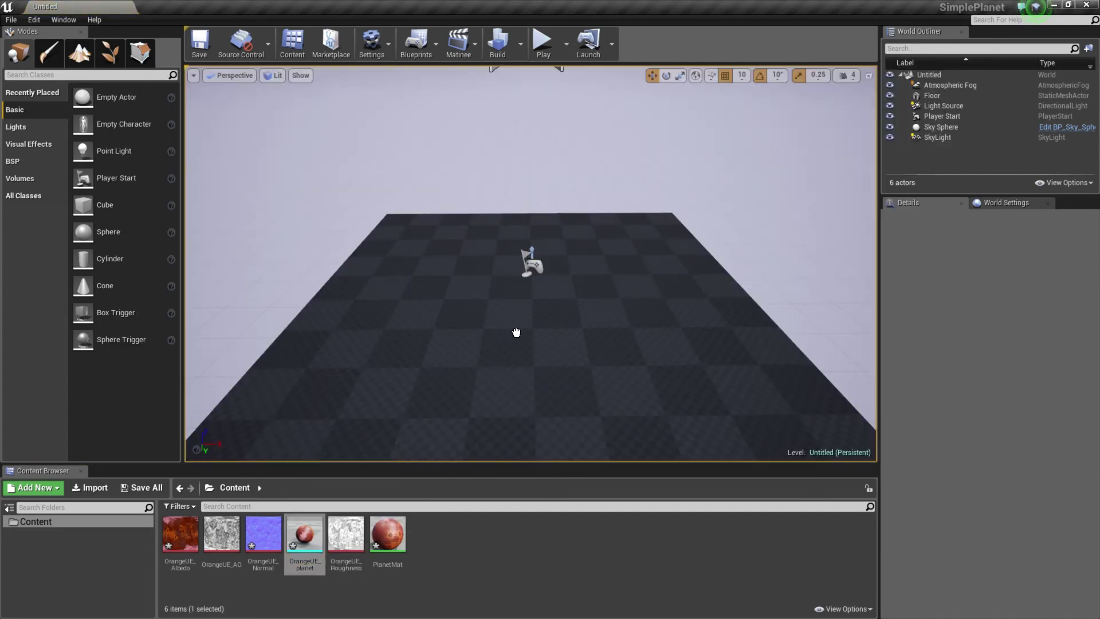
Place the OrangeUE_planet mesh in the level and delete the Floor.
drag(514, 329, 592, 324)
scroll(609, 335, down, 3)
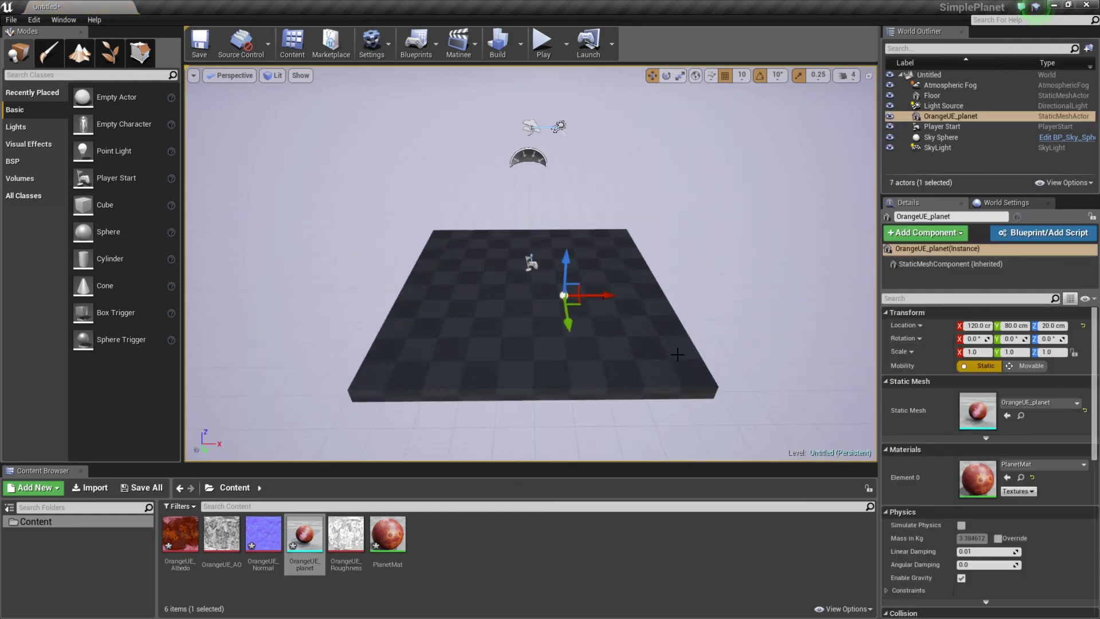
click(646, 363)
key(Delete)
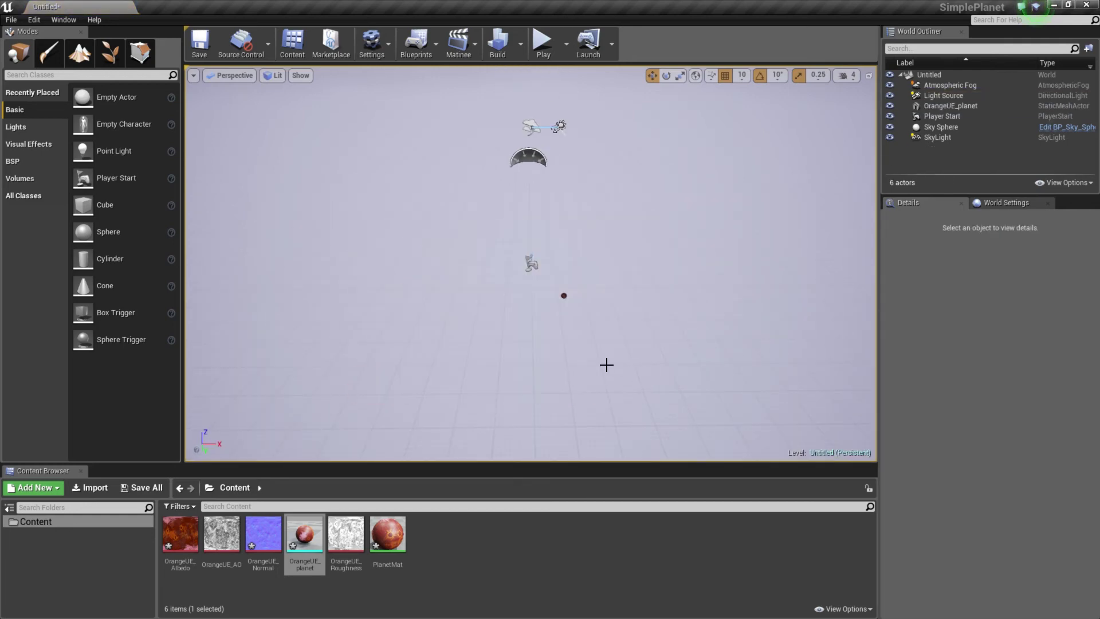
scroll(610, 362, up, 3)
Scale the planet actor to 10 on X, Y and Z.
click(590, 321)
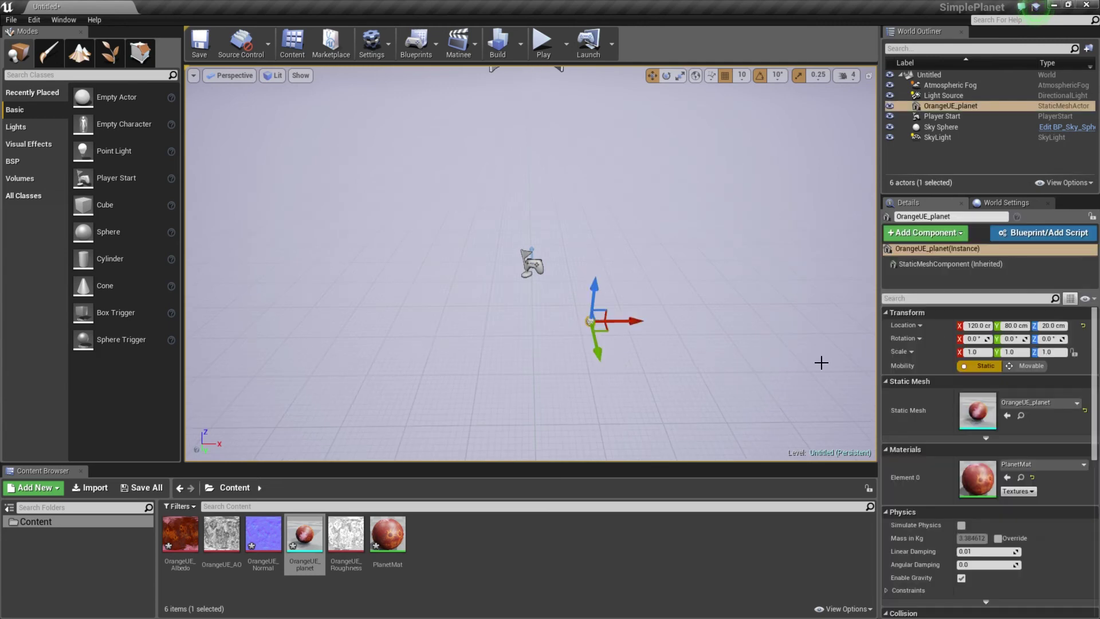
click(986, 352)
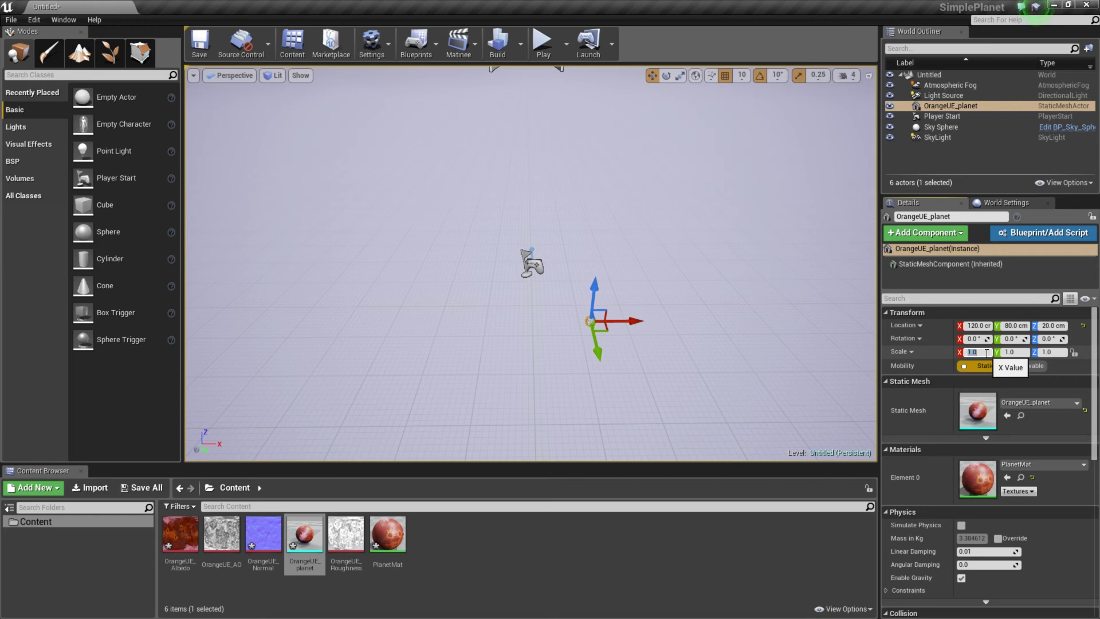
text(10)
key(Tab)
text(10)
key(Tab)
text(10)
key(Return)
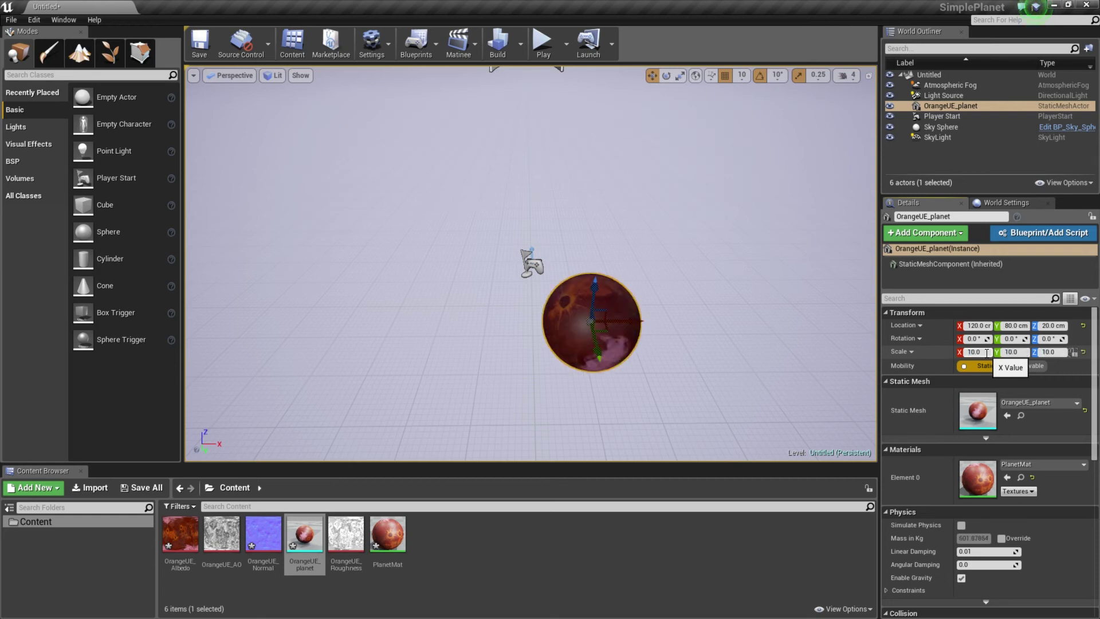
right_drag(569, 252, 641, 226)
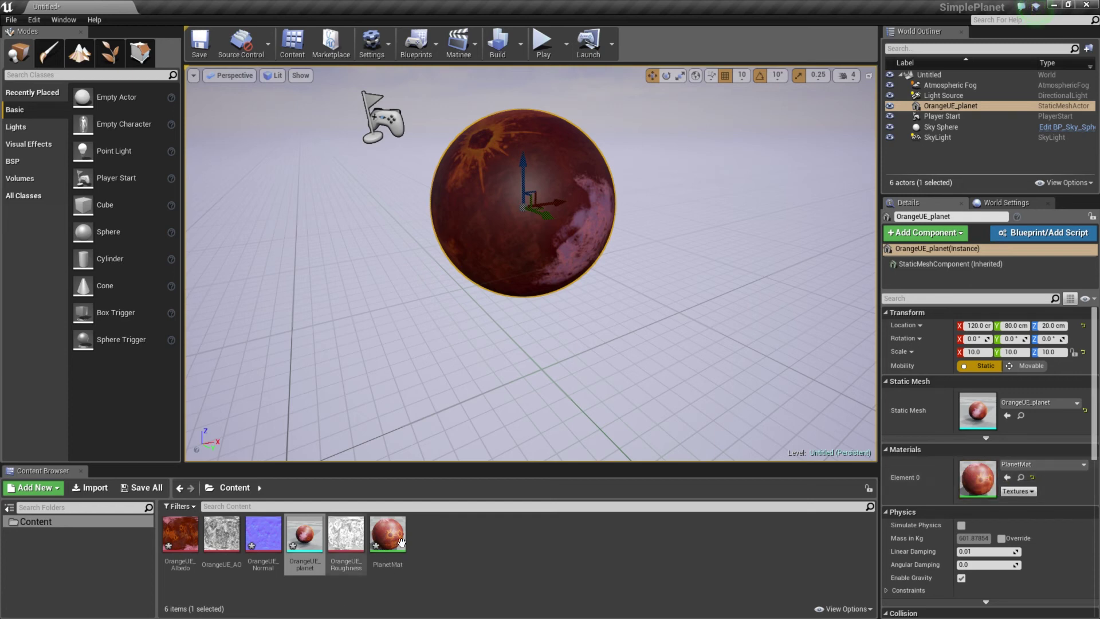
Open PlanetMat, enlarge its editor window and move the albedo node aside.
double_click(978, 480)
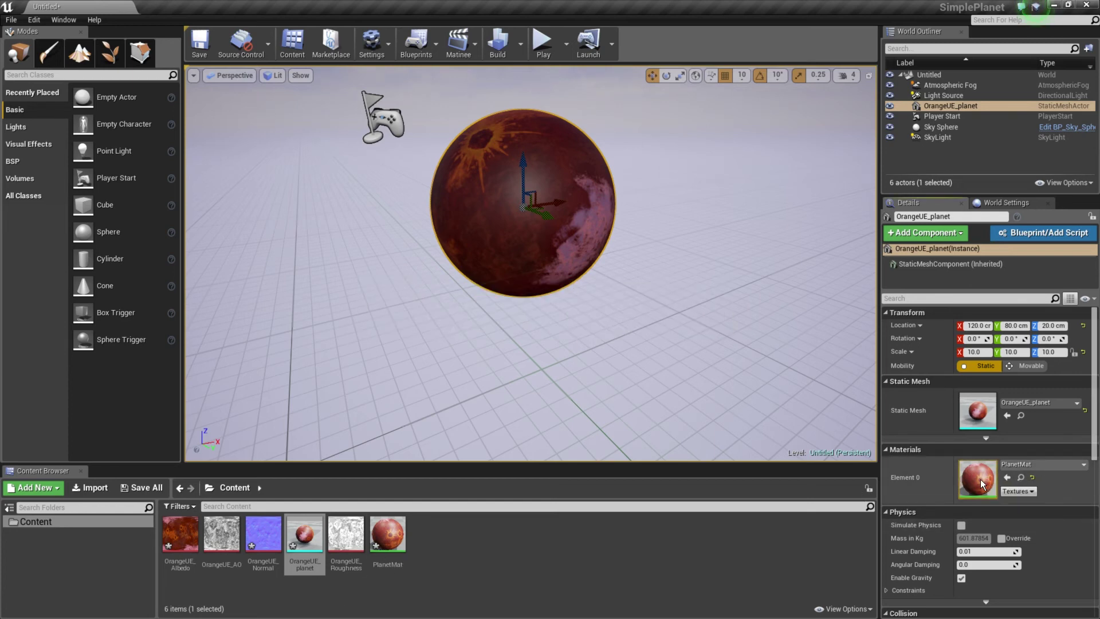
drag(627, 85, 728, 64)
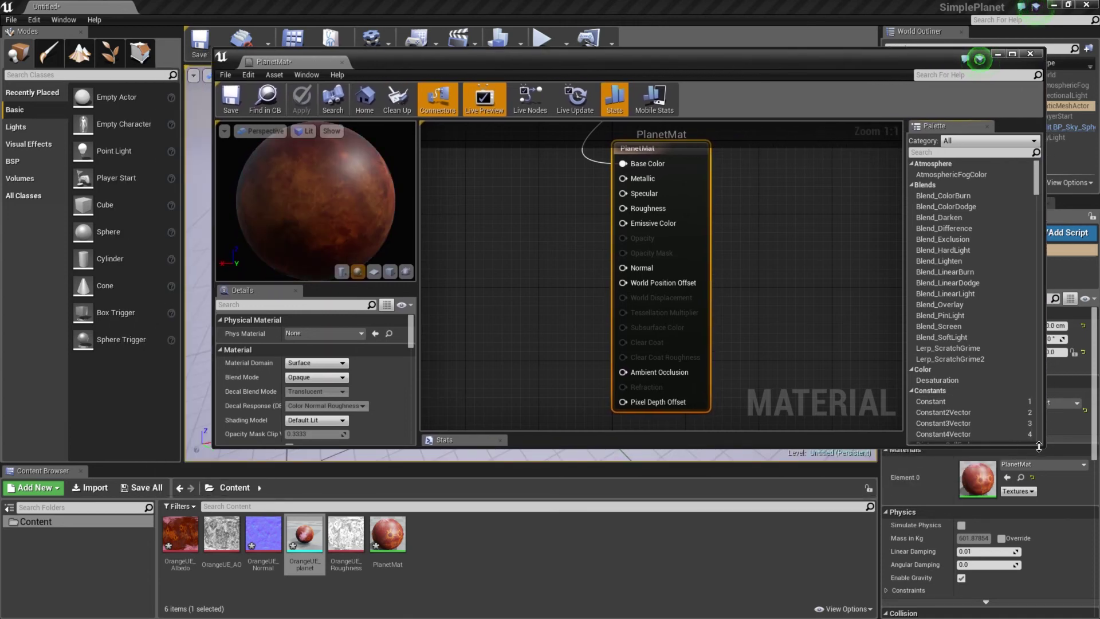
drag(1043, 442, 1043, 511)
scroll(550, 260, down, 5)
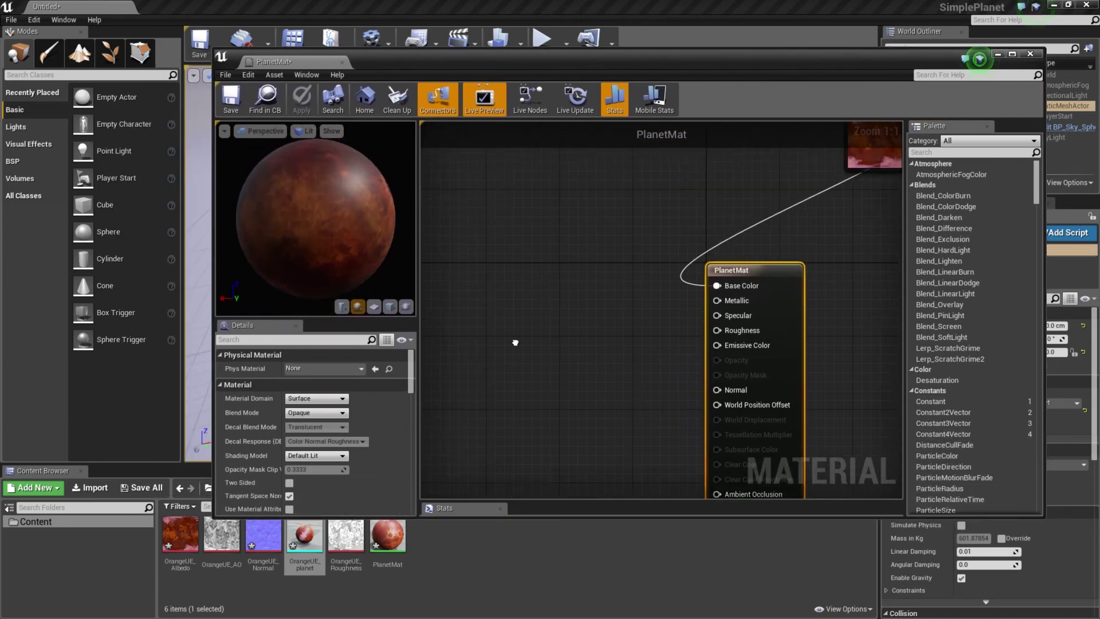
drag(675, 238, 560, 259)
right_drag(595, 340, 624, 307)
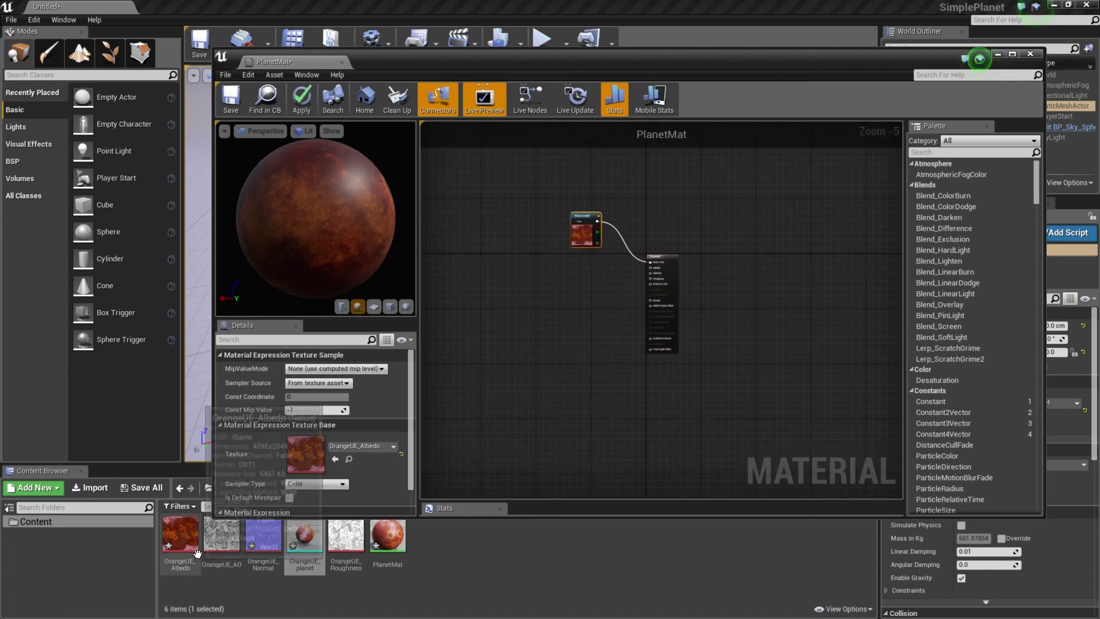
Wire OrangeUE_Normal, OrangeUE_AO and OrangeUE_Roughness into Normal, Ambient Occlusion and Roughness, then apply.
drag(263, 535, 764, 299)
scroll(565, 305, up, 4)
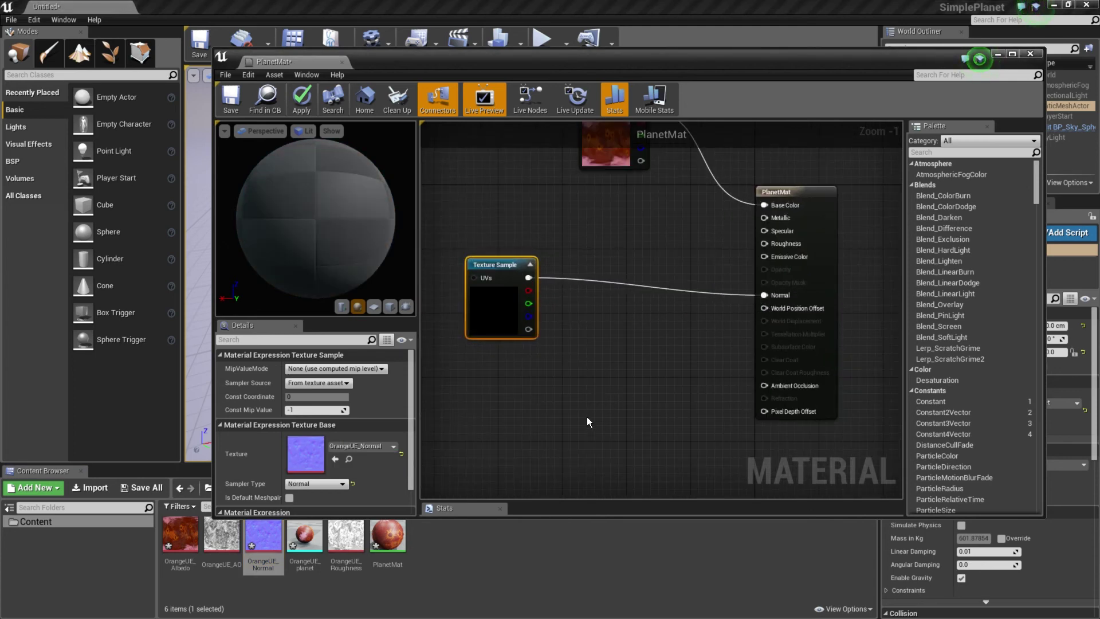
drag(222, 535, 566, 381)
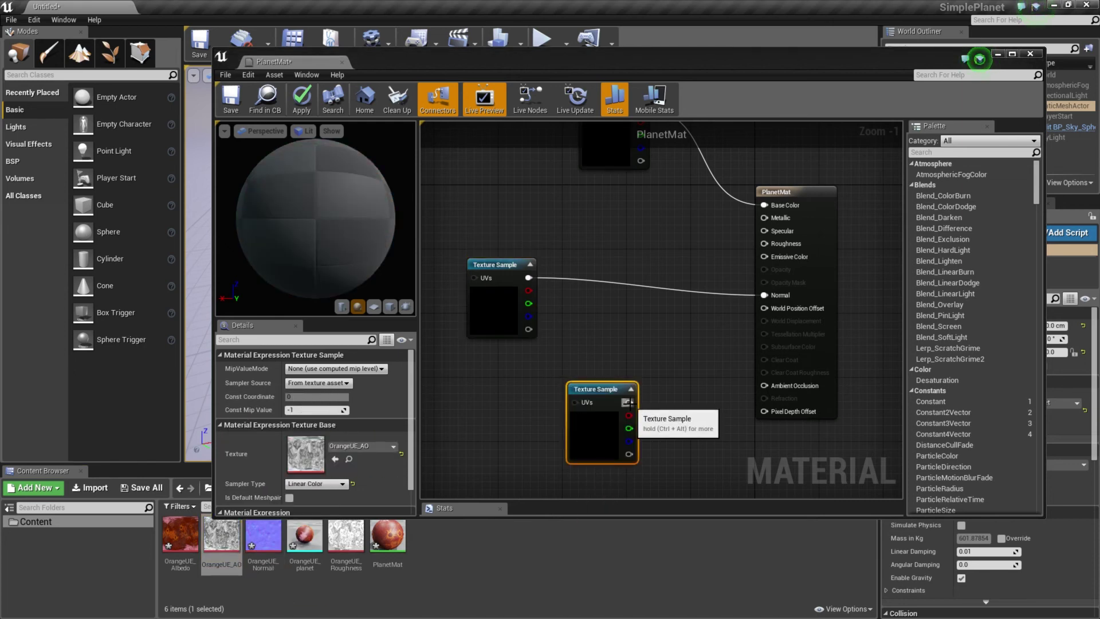
drag(628, 402, 763, 385)
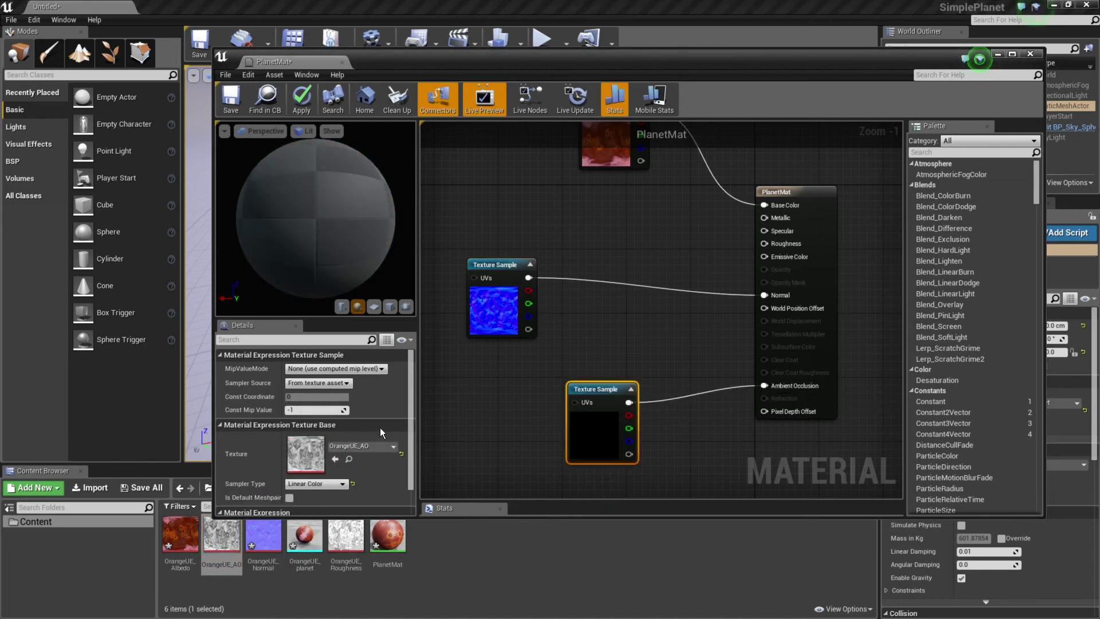
drag(346, 538, 767, 245)
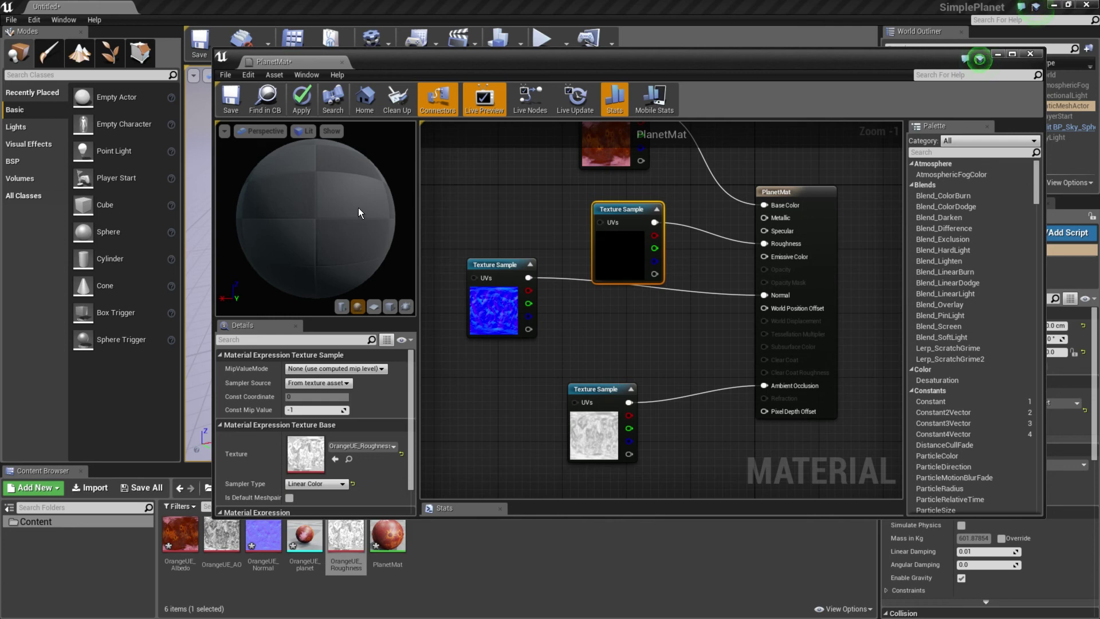
mouse_move(353, 211)
mouse_down()
mouse_move(357, 246)
mouse_move(358, 197)
mouse_up()
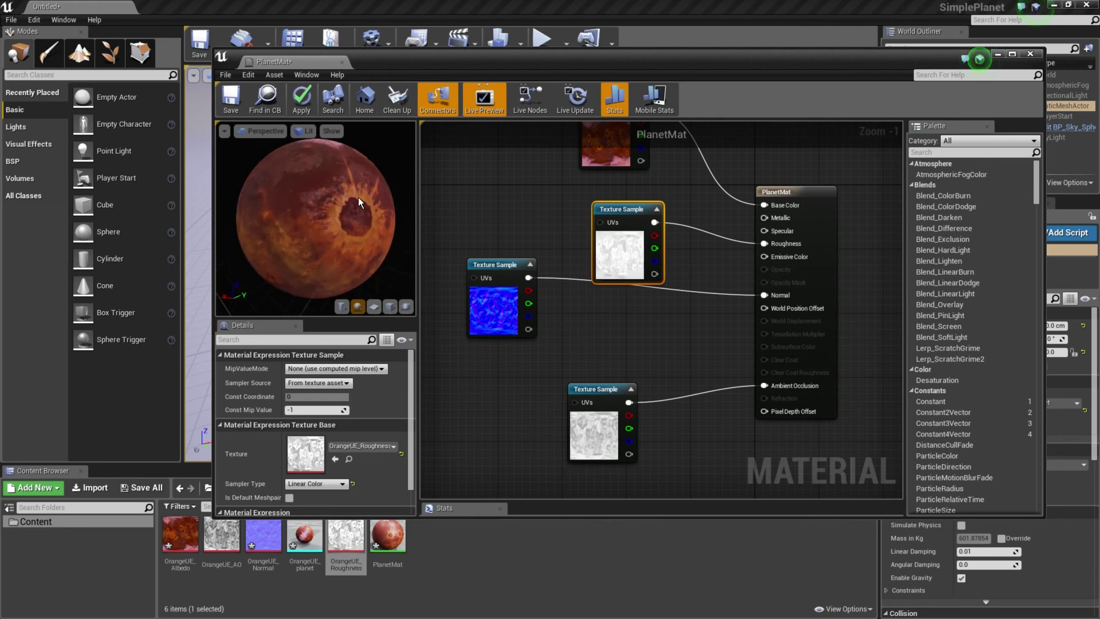
click(305, 107)
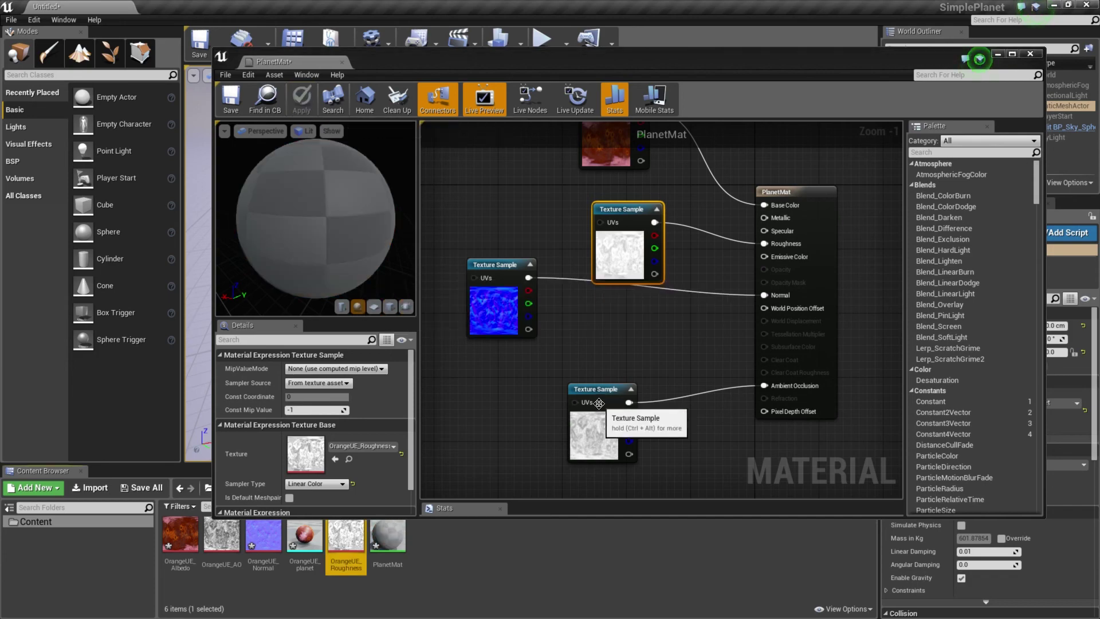
click(1030, 53)
mouse_move(666, 309)
right_down()
mouse_move(685, 292)
mouse_move(661, 297)
right_up()
click(685, 292)
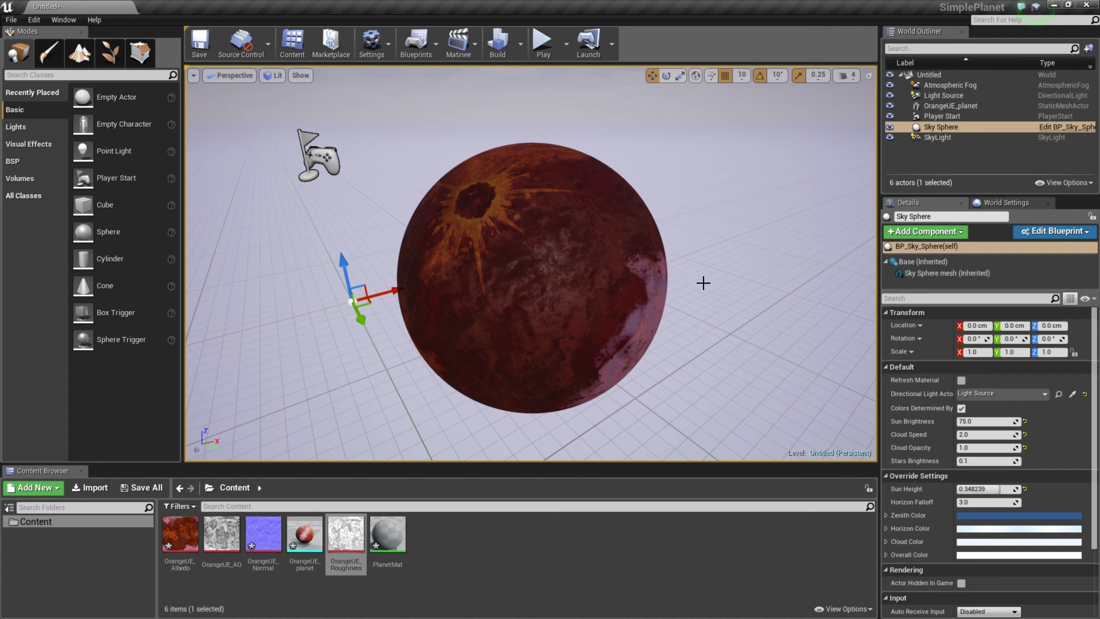
right_drag(702, 283, 703, 282)
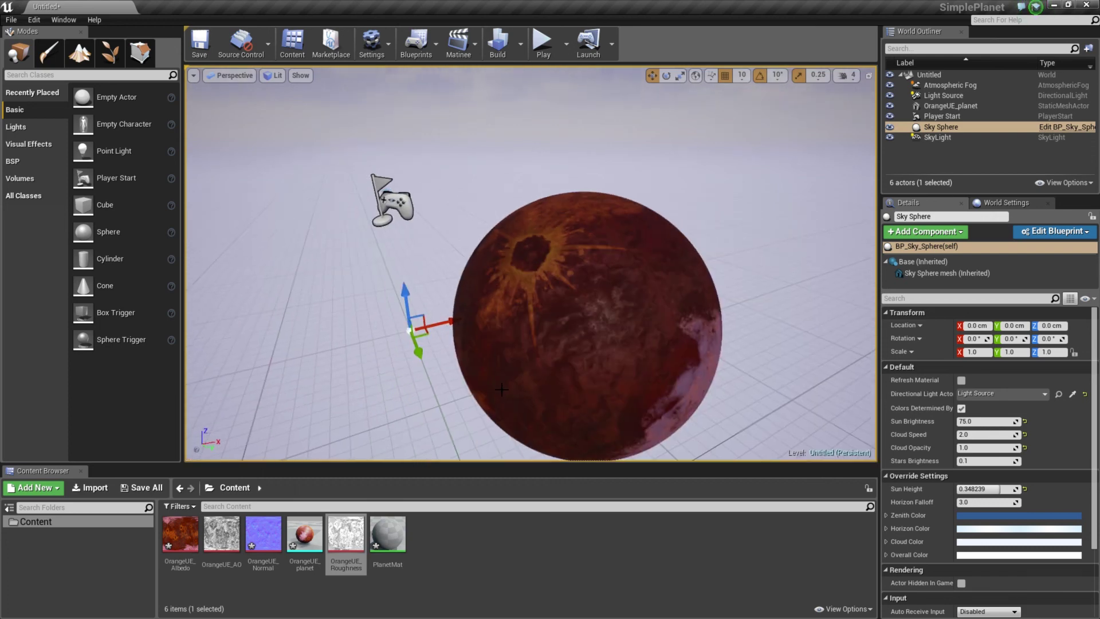